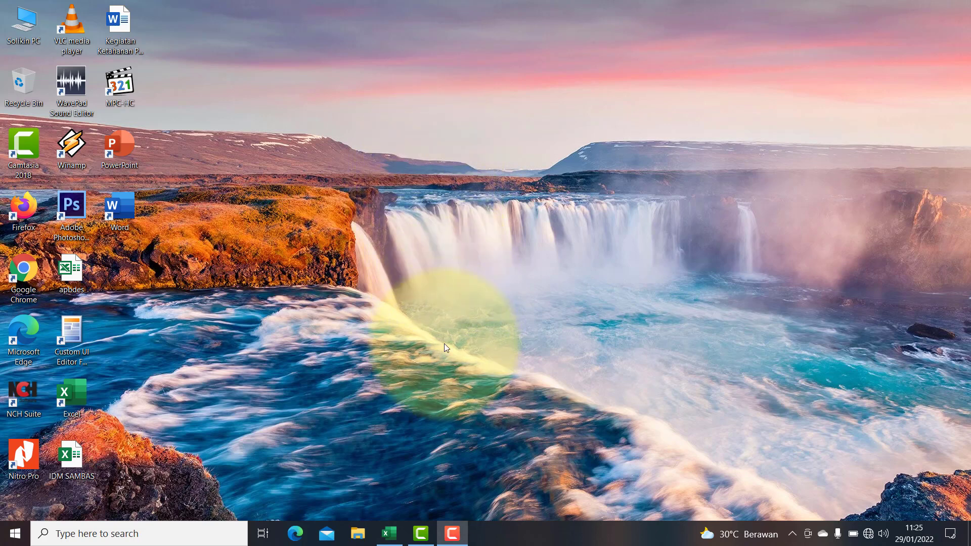
- Switch to the budget control workbook in Excel and review the PADES, SiLPA 2021 and PLL columns of the village input data
{"action": "left_click", "coordinate": [389, 531]}
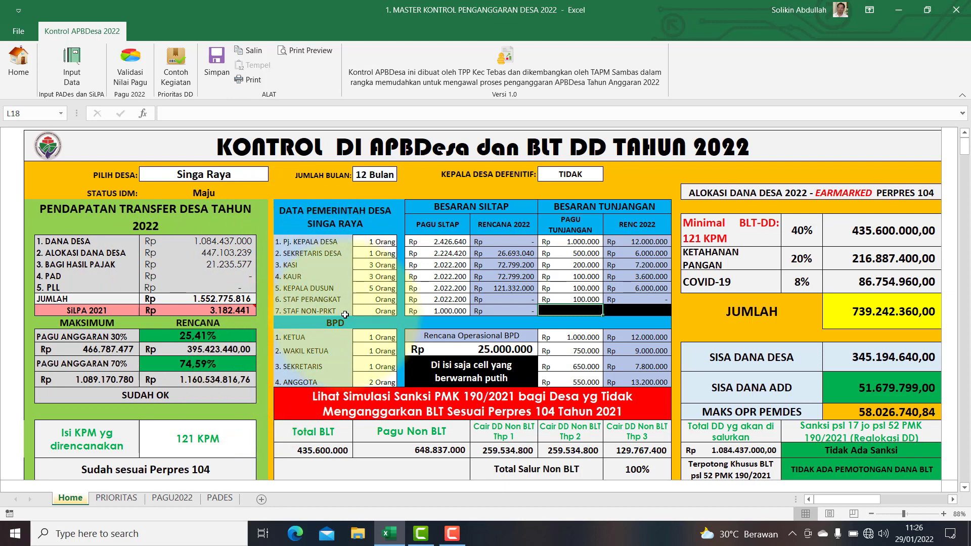
{"action": "left_click", "coordinate": [24, 69]}
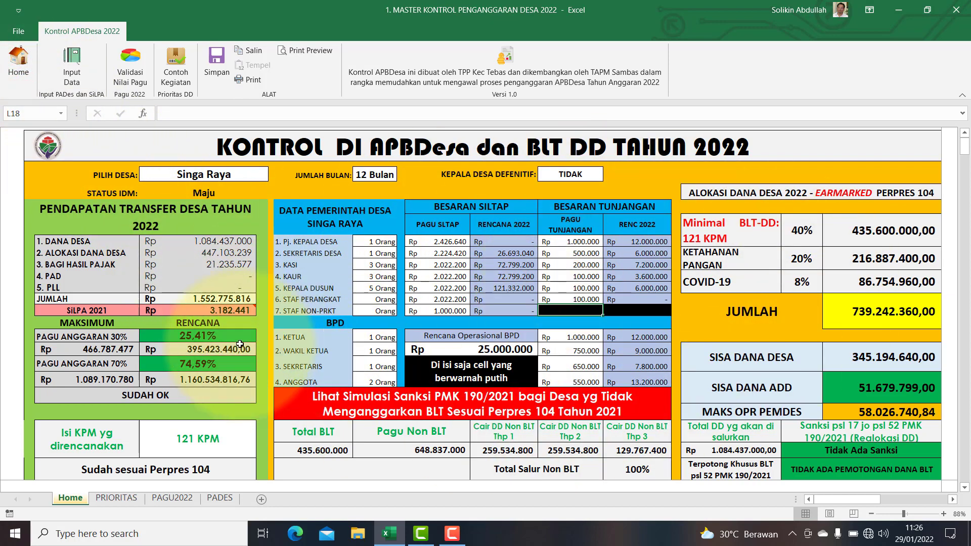
{"action": "left_click", "coordinate": [75, 65]}
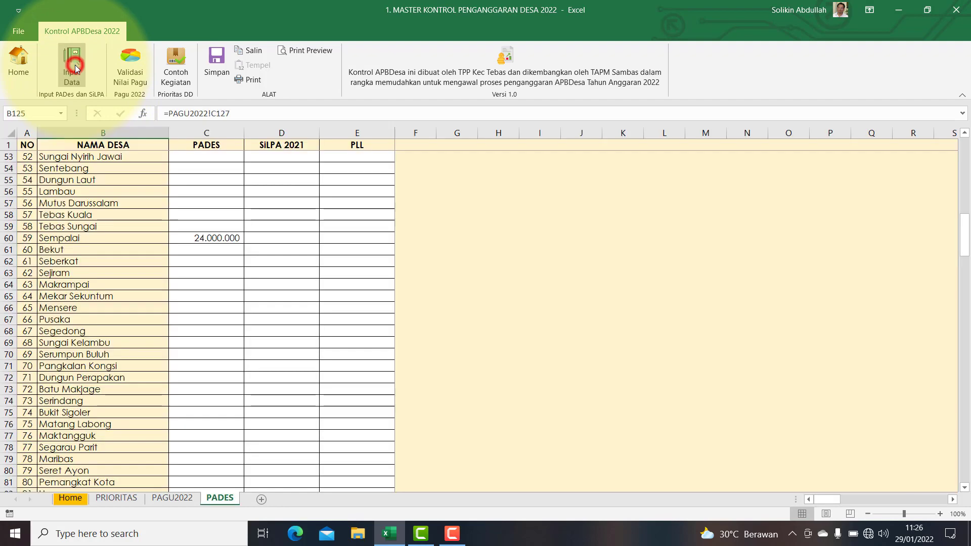
{"action": "scroll", "coordinate": [197, 317], "scroll_direction": "up", "scroll_amount": 12}
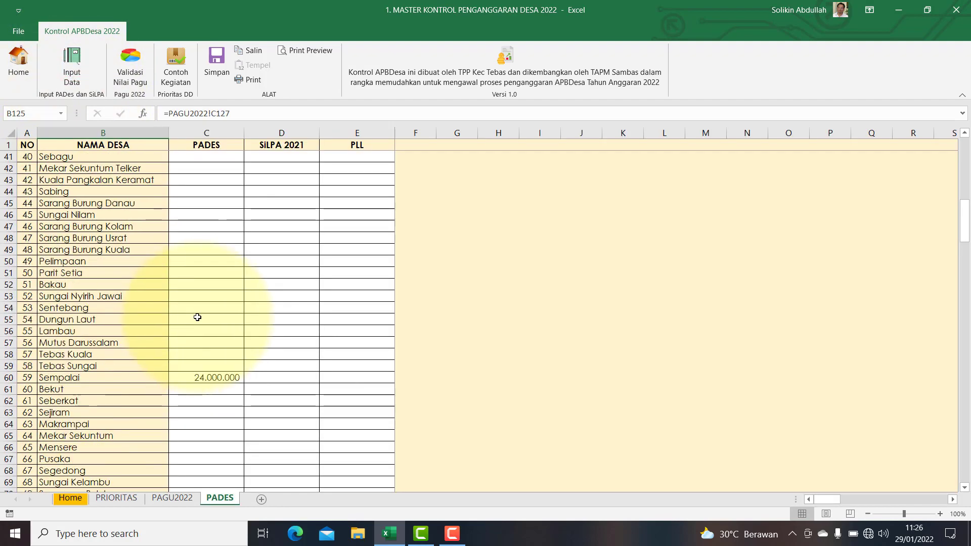
{"action": "scroll", "coordinate": [197, 317], "scroll_direction": "up", "scroll_amount": 3}
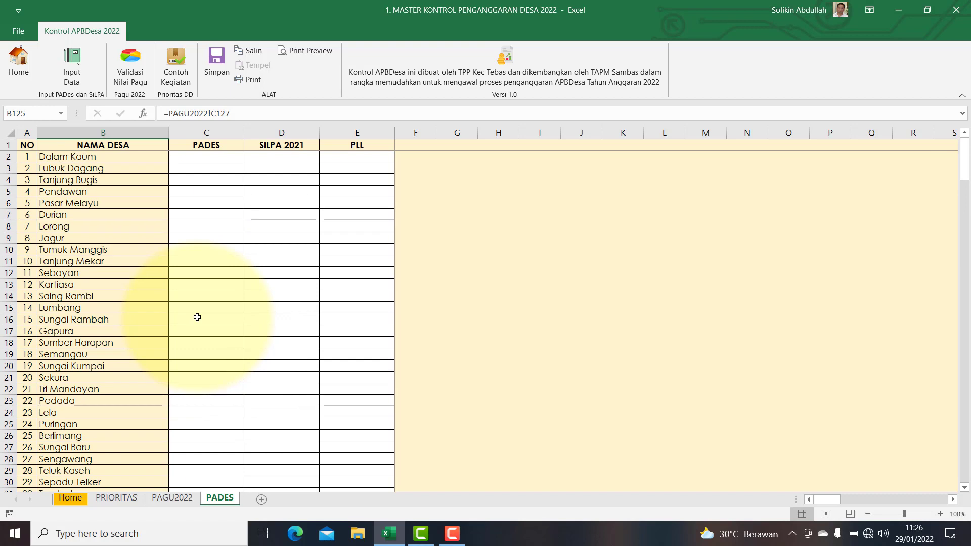
{"action": "left_click", "coordinate": [200, 174]}
{"action": "left_click", "coordinate": [287, 161]}
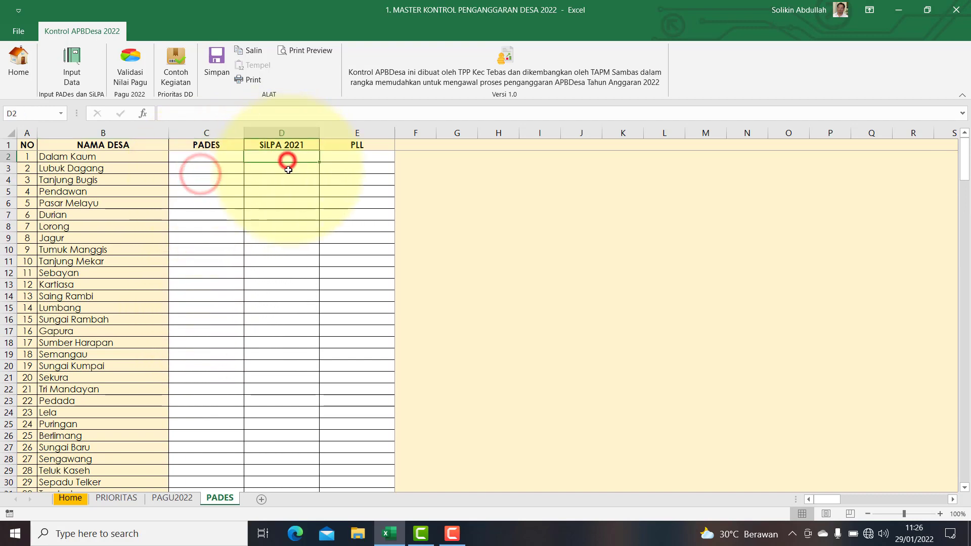
{"action": "left_click", "coordinate": [358, 182]}
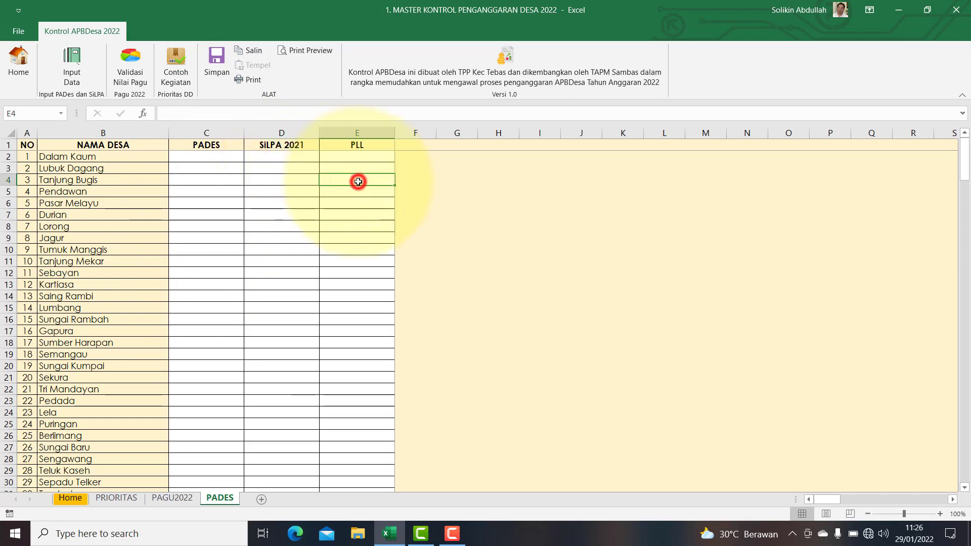
{"action": "left_click", "coordinate": [215, 191]}
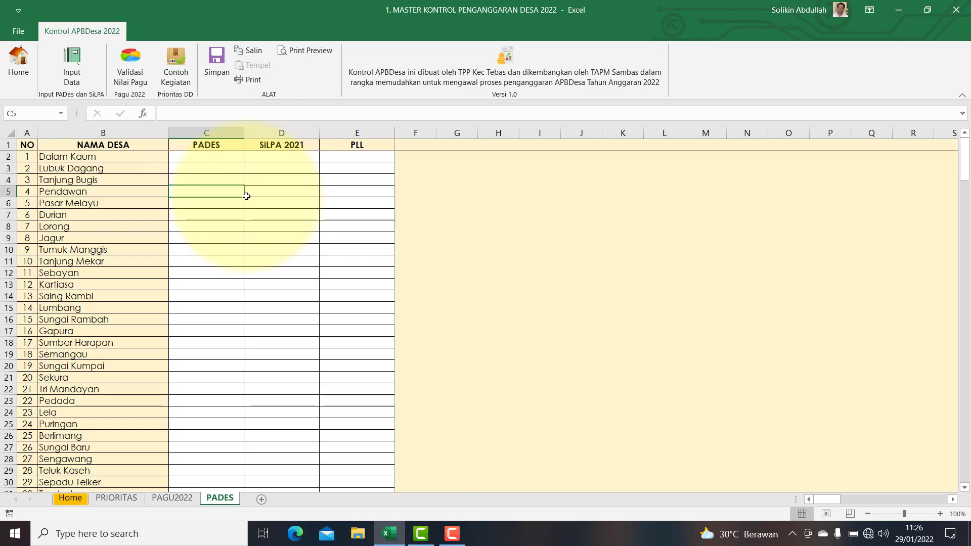
{"action": "left_click", "coordinate": [69, 79]}
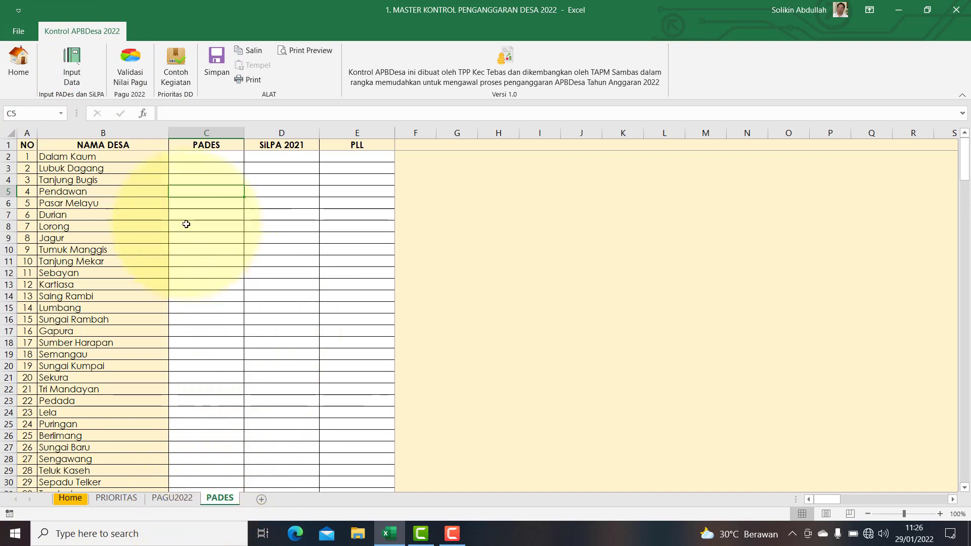
{"action": "left_click", "coordinate": [59, 57]}
- Open the 2022 budget ceiling validation sheet and look through its Kecamatan and NAMA DESA columns across all districts
{"action": "left_click", "coordinate": [128, 75]}
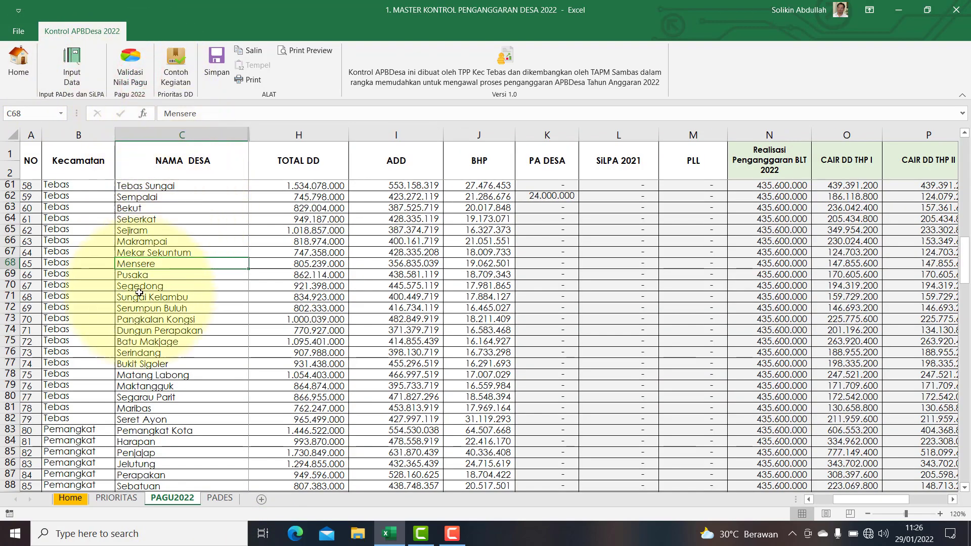
{"action": "scroll", "coordinate": [159, 405], "scroll_direction": "down", "scroll_amount": 2}
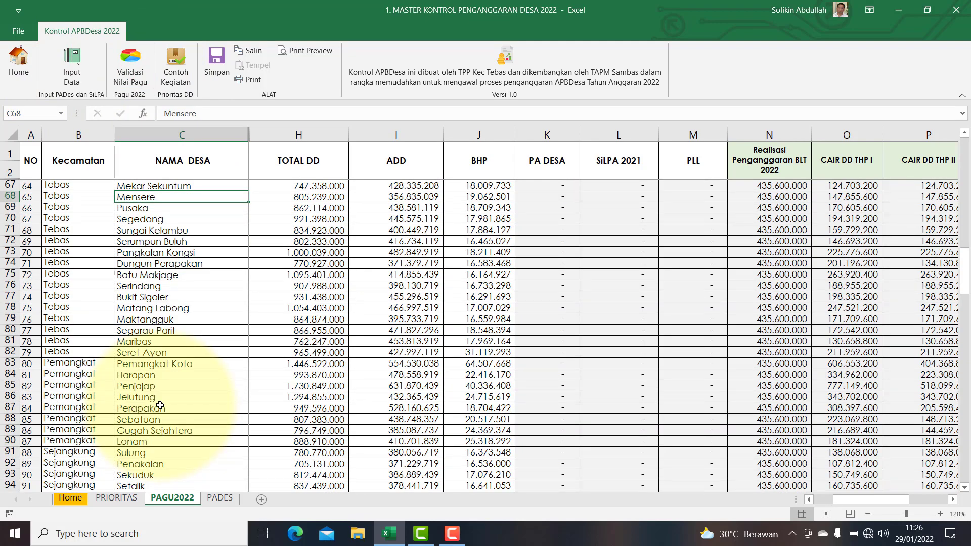
{"action": "scroll", "coordinate": [160, 406], "scroll_direction": "up", "scroll_amount": 6}
{"action": "scroll", "coordinate": [79, 265], "scroll_direction": "up", "scroll_amount": 7}
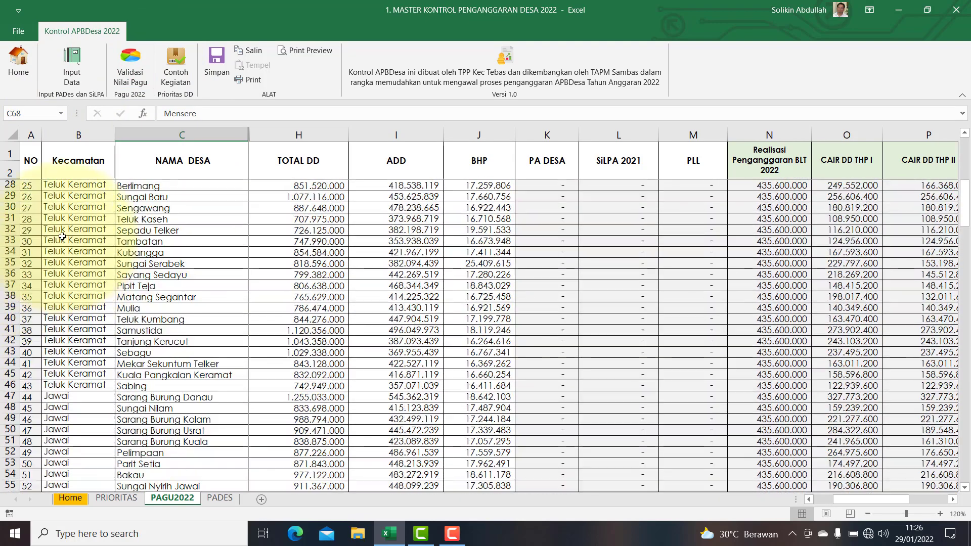
{"action": "left_click", "coordinate": [61, 230]}
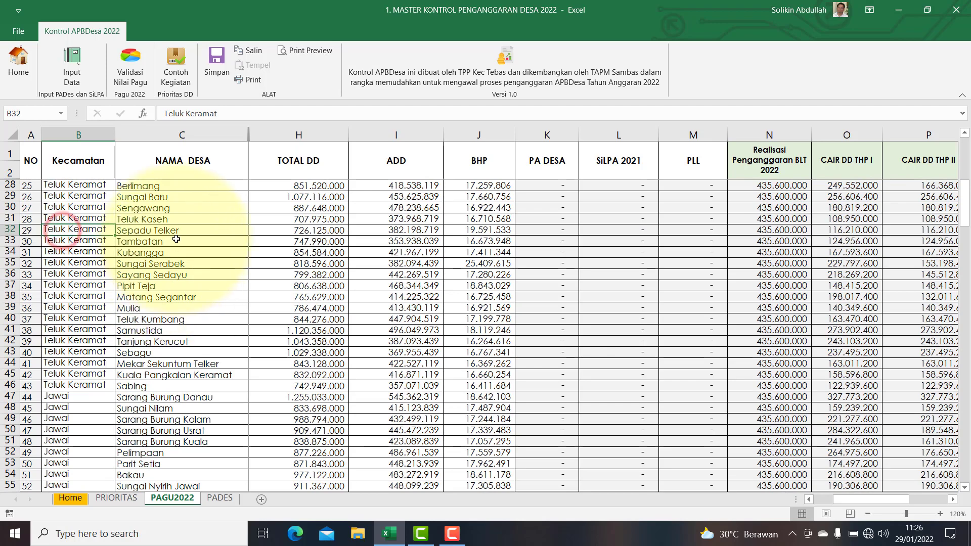
{"action": "left_click", "coordinate": [136, 242]}
{"action": "scroll", "coordinate": [55, 345], "scroll_direction": "down", "scroll_amount": 7}
{"action": "scroll", "coordinate": [55, 345], "scroll_direction": "down", "scroll_amount": 4}
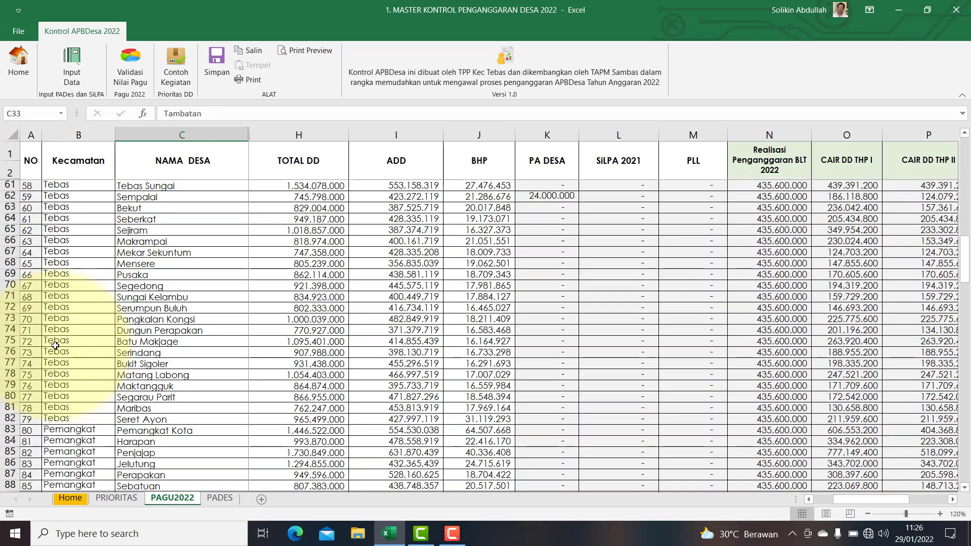
{"action": "scroll", "coordinate": [55, 346], "scroll_direction": "down", "scroll_amount": 3}
{"action": "scroll", "coordinate": [55, 346], "scroll_direction": "down", "scroll_amount": 20}
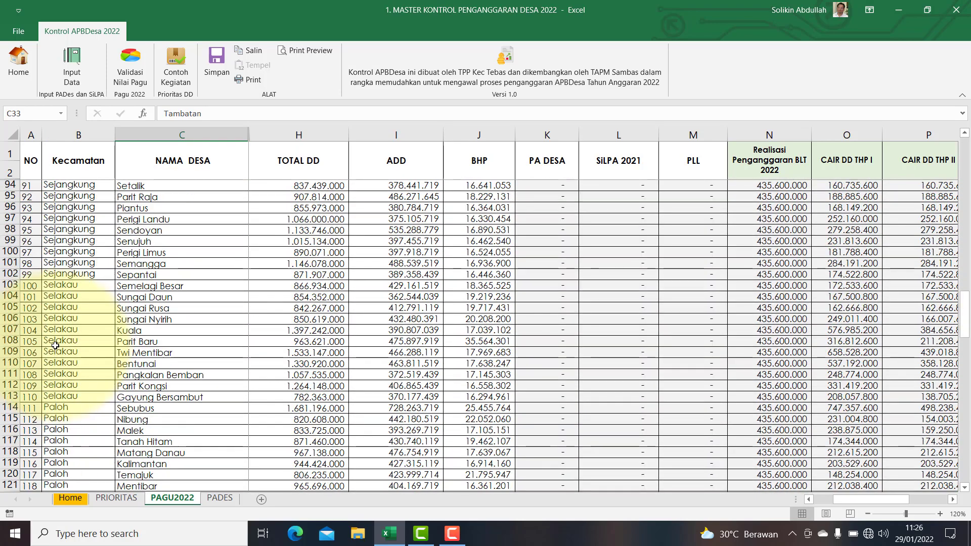
{"action": "scroll", "coordinate": [55, 346], "scroll_direction": "down", "scroll_amount": 3}
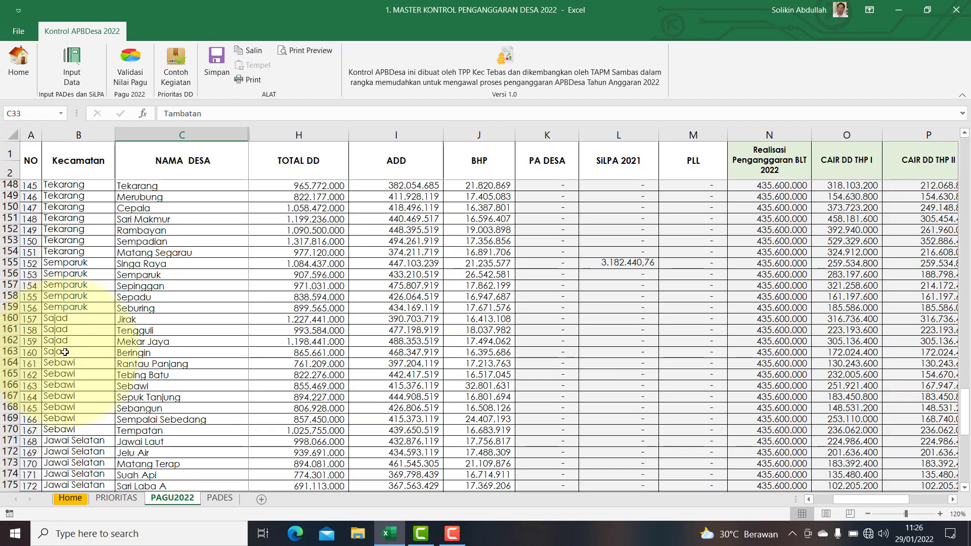
{"action": "scroll", "coordinate": [122, 365], "scroll_direction": "down", "scroll_amount": 3}
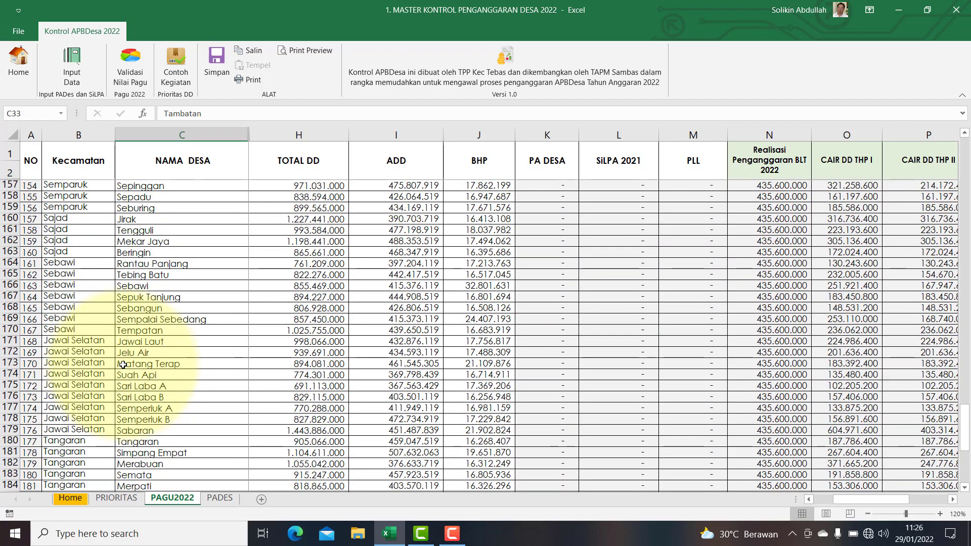
{"action": "scroll", "coordinate": [123, 365], "scroll_direction": "down", "scroll_amount": 3}
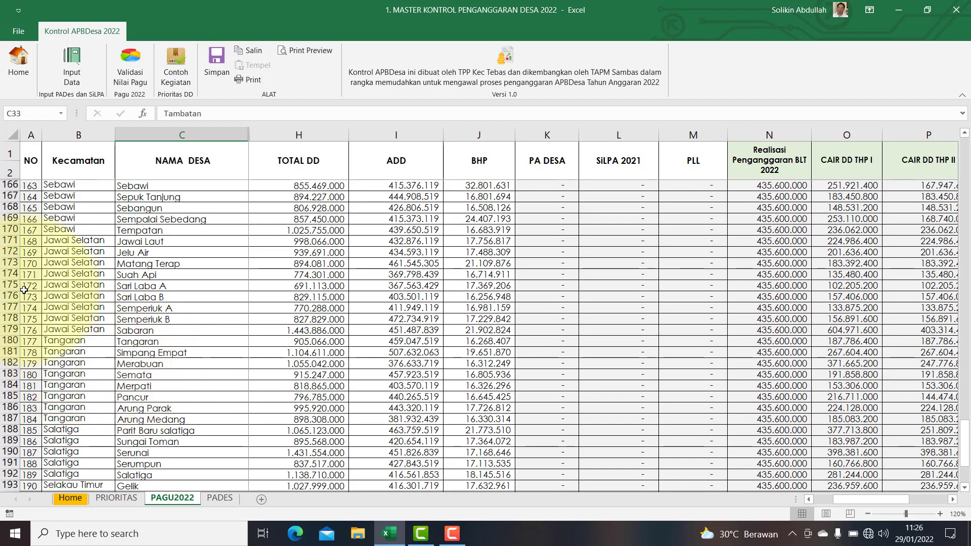
{"action": "scroll", "coordinate": [133, 327], "scroll_direction": "up", "scroll_amount": 7}
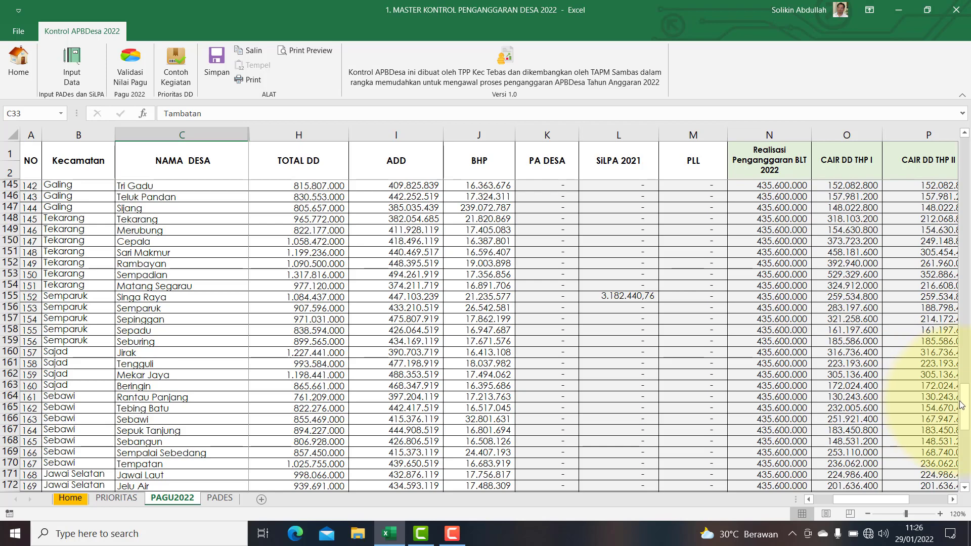
{"action": "left_click_drag", "start_coordinate": [964, 405], "coordinate": [963, 139]}
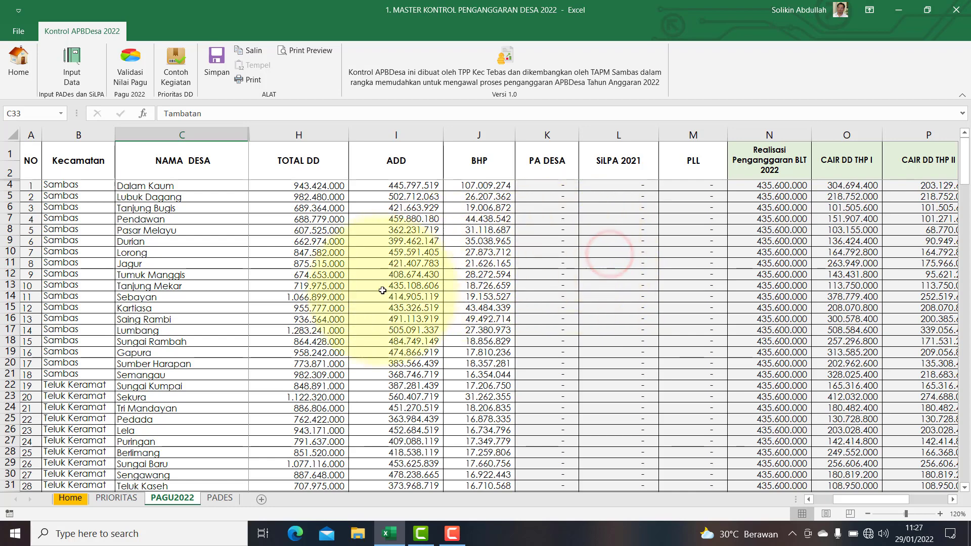
- Inspect the TOTAL DD, ADD and BHP amounts for the first Sambas villages on the PAGU2022 sheet
{"action": "left_click", "coordinate": [892, 500]}
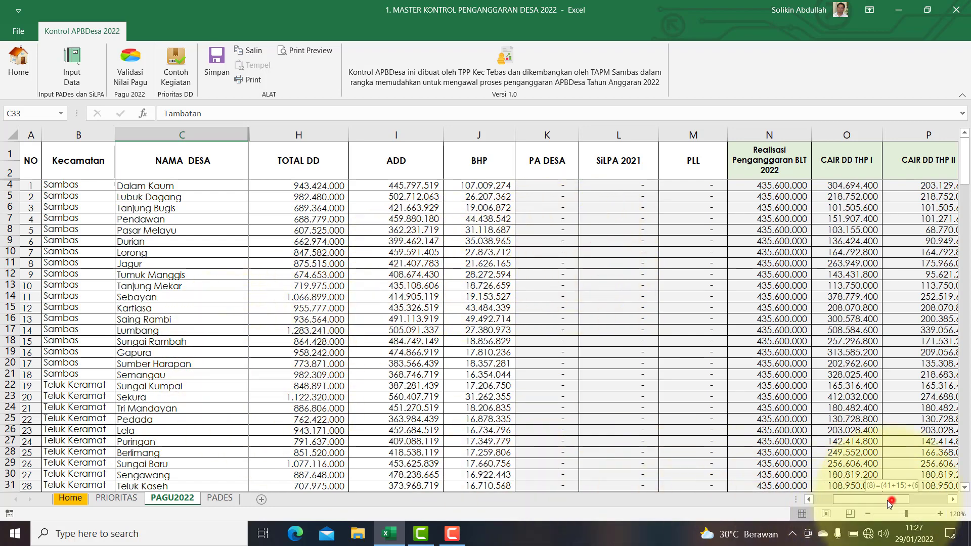
{"action": "left_click", "coordinate": [172, 352]}
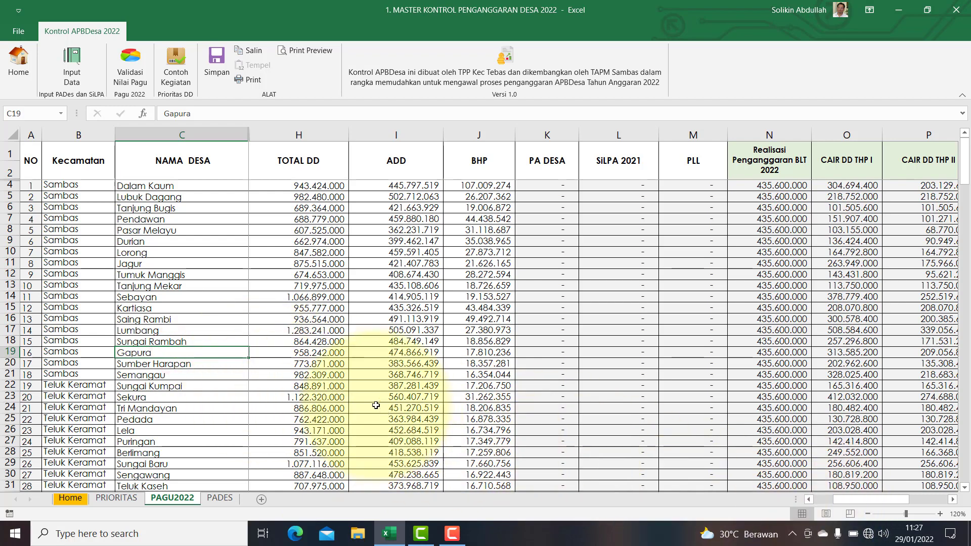
{"action": "left_click", "coordinate": [136, 196]}
{"action": "left_click", "coordinate": [99, 194]}
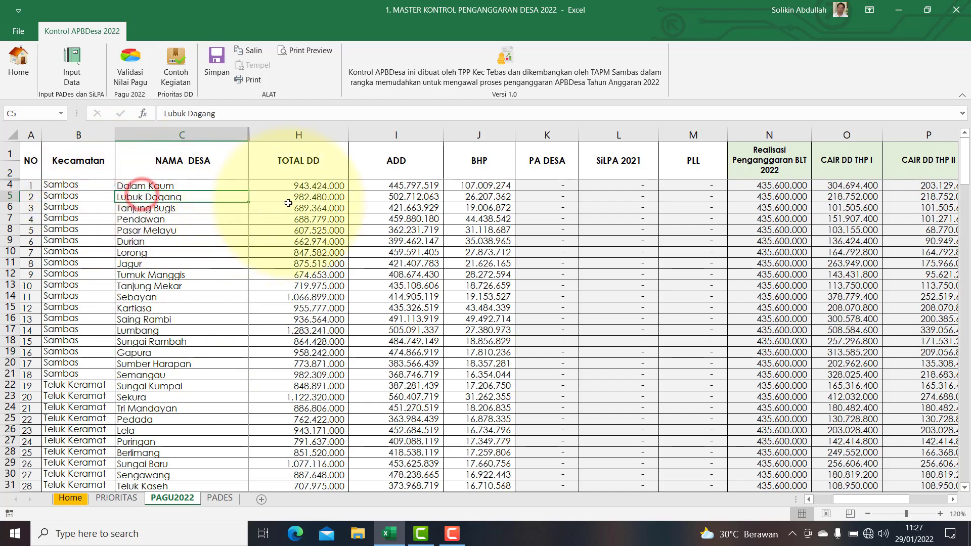
{"action": "left_click", "coordinate": [306, 193]}
{"action": "scroll", "coordinate": [290, 359], "scroll_direction": "down", "scroll_amount": 1}
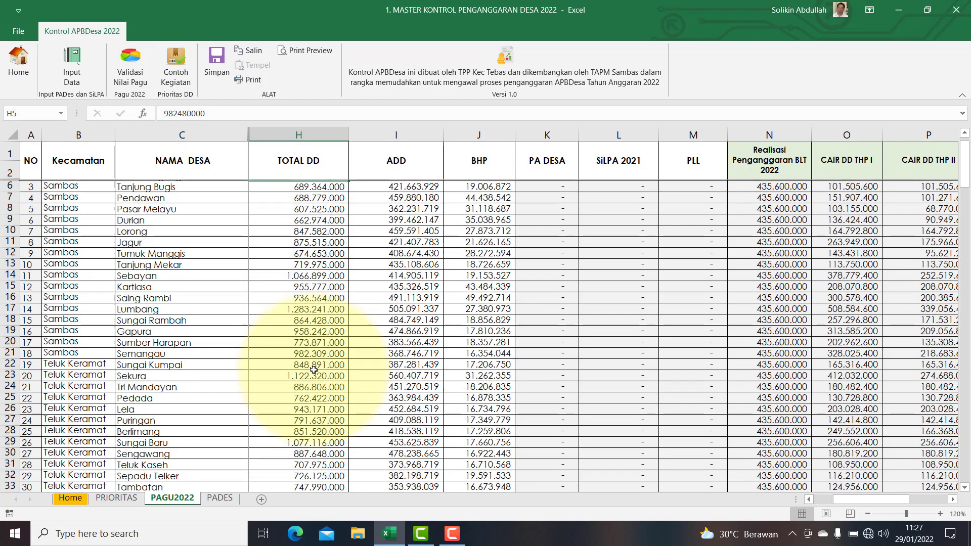
{"action": "scroll", "coordinate": [283, 400], "scroll_direction": "up", "scroll_amount": 1}
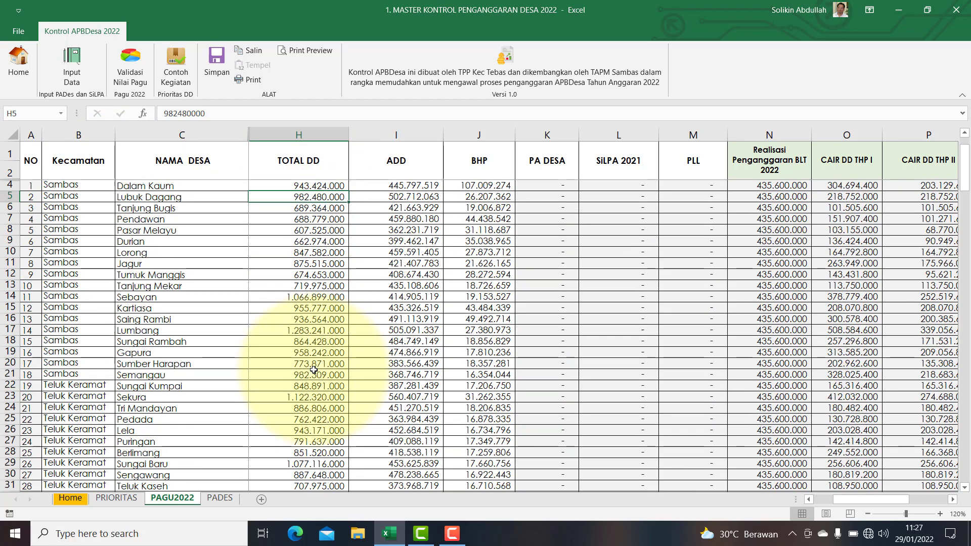
{"action": "left_click", "coordinate": [392, 186]}
{"action": "left_click", "coordinate": [469, 188]}
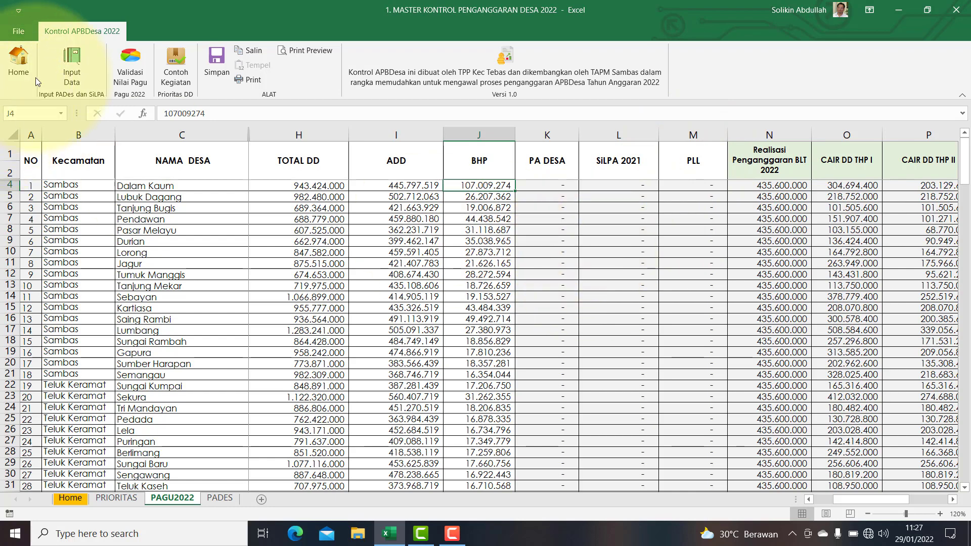
- Compare the PADES and SiLPA 2021 input columns with the matching columns on the PAGU2022 sheet
{"action": "left_click", "coordinate": [72, 66]}
{"action": "left_click", "coordinate": [206, 239]}
{"action": "left_click", "coordinate": [286, 238]}
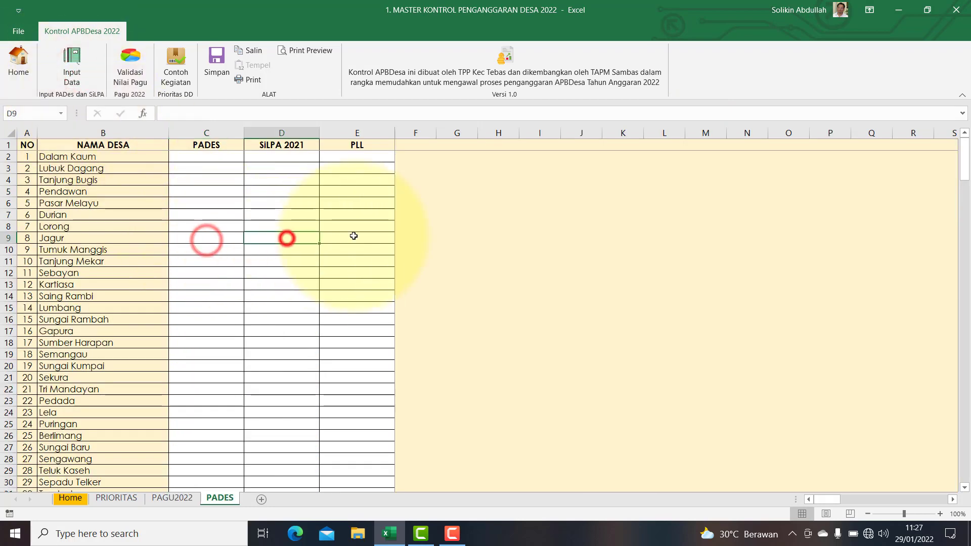
{"action": "left_click", "coordinate": [130, 66]}
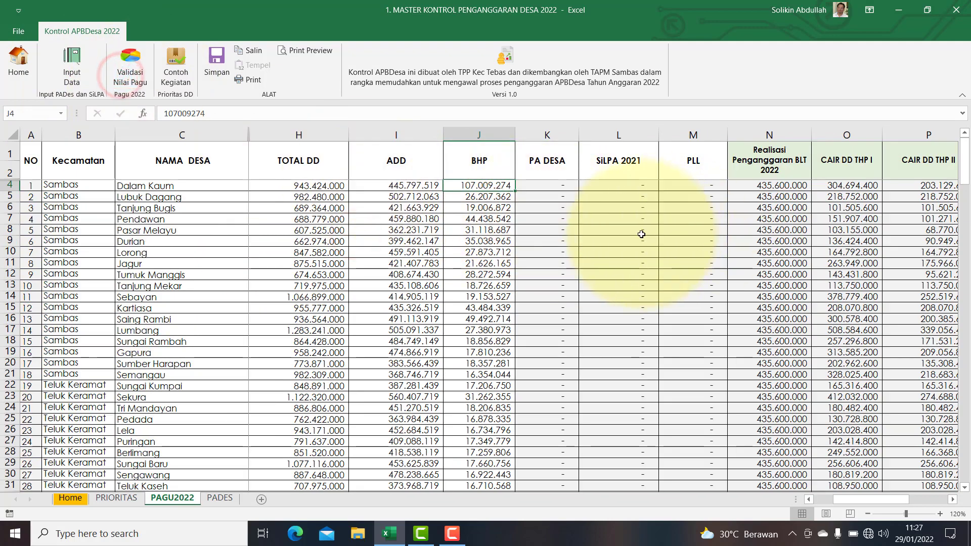
- Review the example Dana Desa priority activities, including the food security notes, and return to the Home sheet
{"action": "left_click", "coordinate": [179, 80]}
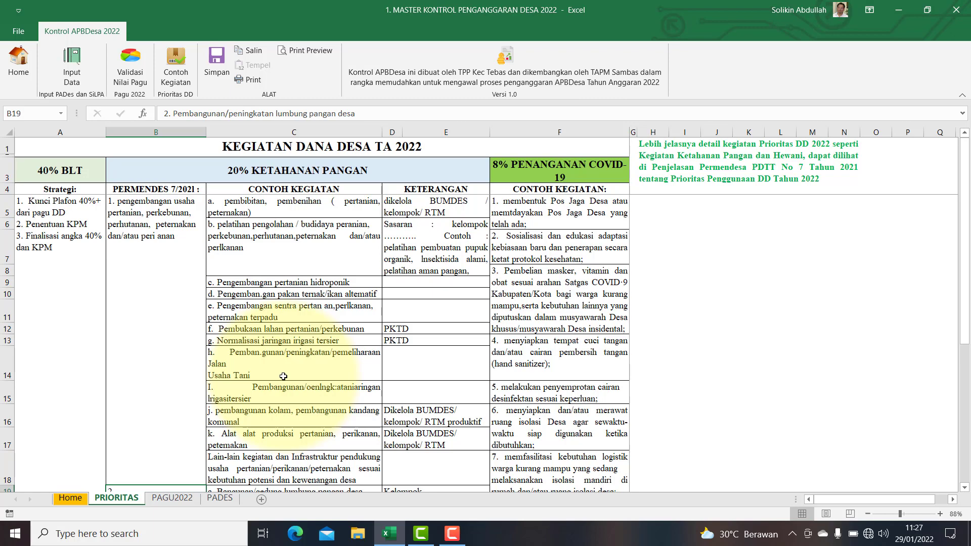
{"action": "left_click", "coordinate": [414, 260]}
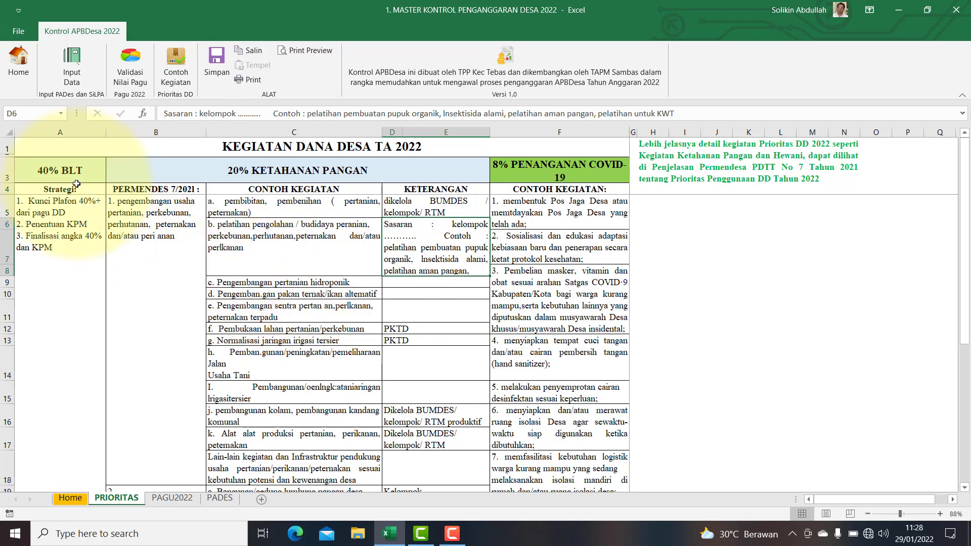
{"action": "left_click", "coordinate": [18, 61]}
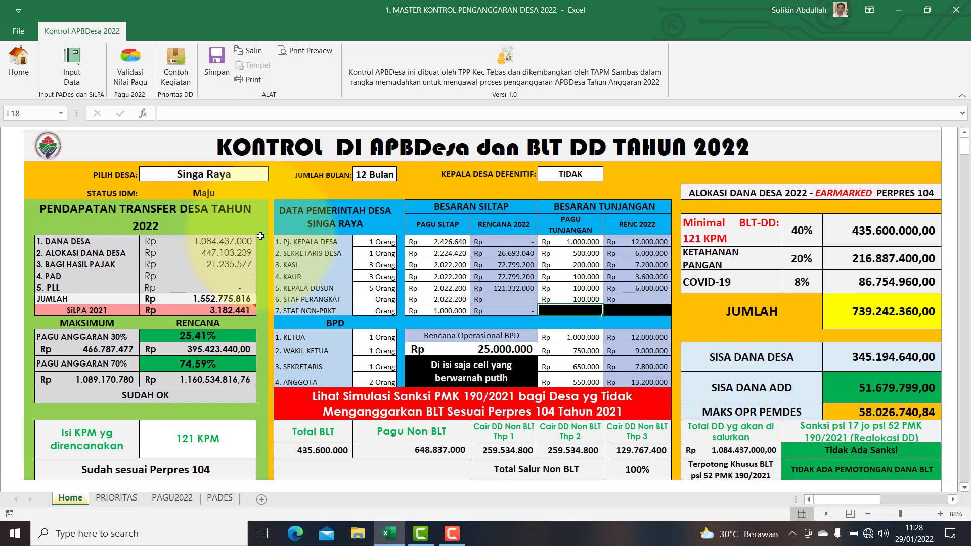
- Browse the PILIH DESA village choices on the Home sheet, through to the Jawai Selatan and Tangaran villages
{"action": "left_click", "coordinate": [206, 172]}
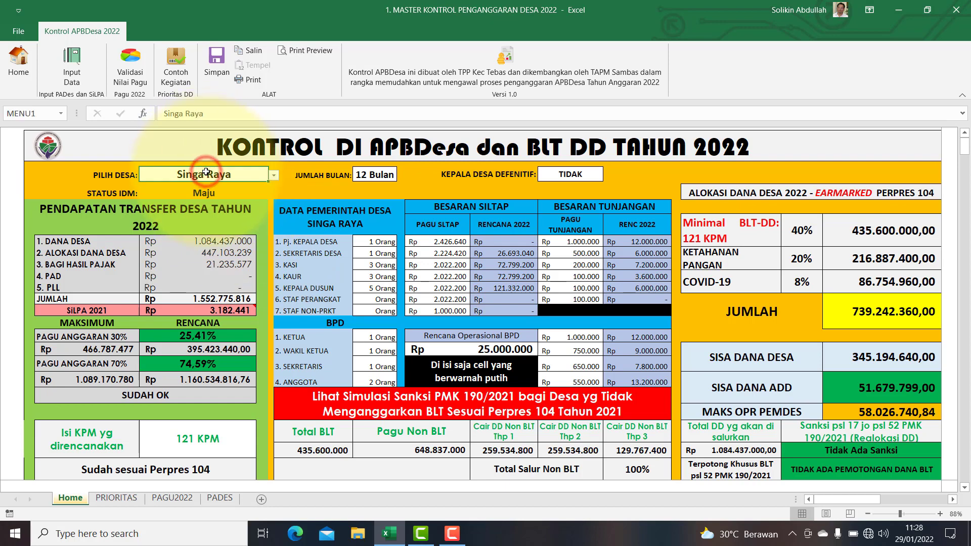
{"action": "left_click", "coordinate": [273, 175]}
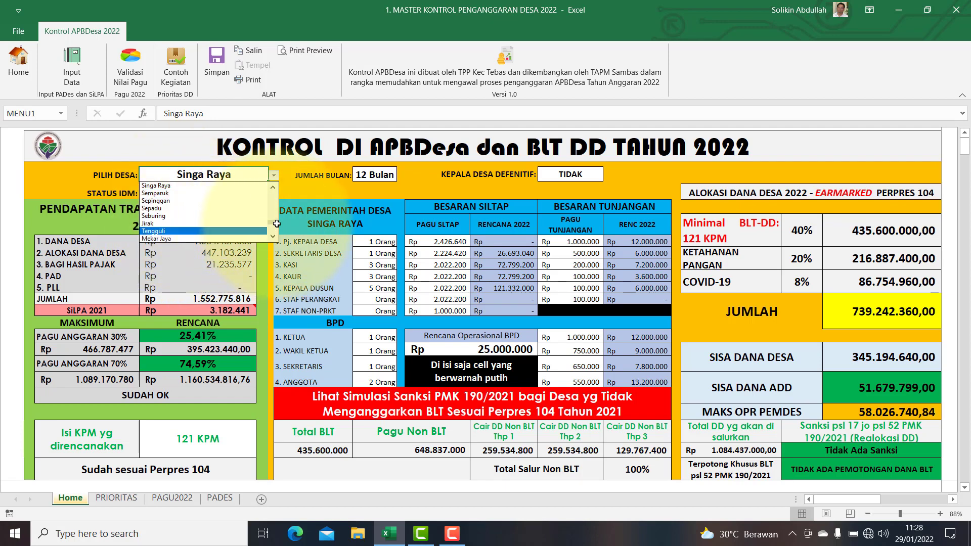
{"action": "scroll", "coordinate": [273, 223], "scroll_direction": "down", "scroll_amount": 5}
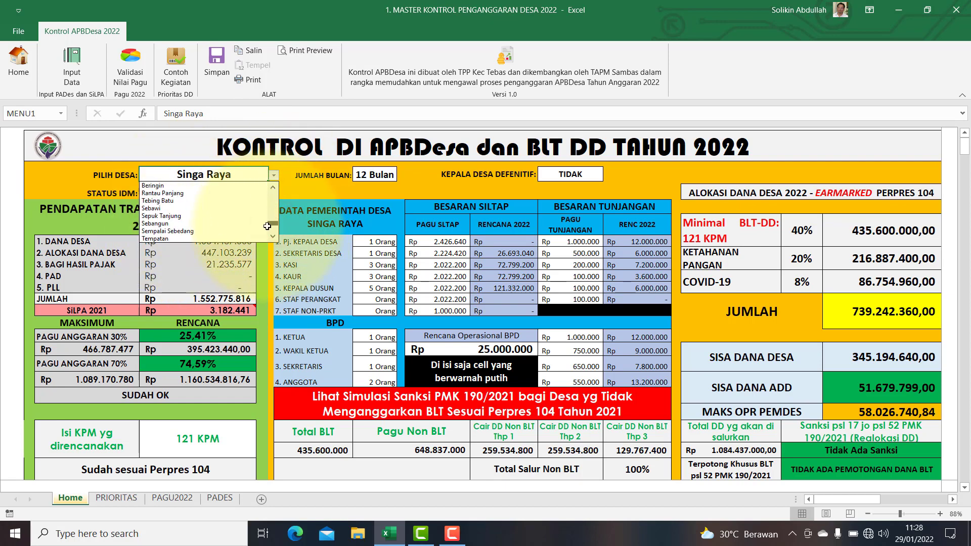
{"action": "left_click_drag", "start_coordinate": [267, 226], "coordinate": [266, 229]}
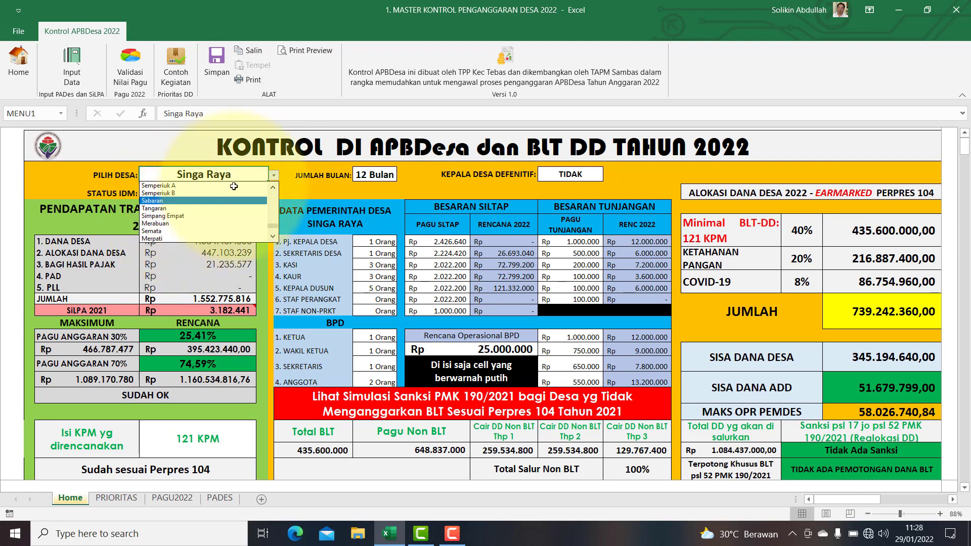
{"action": "left_click", "coordinate": [275, 177]}
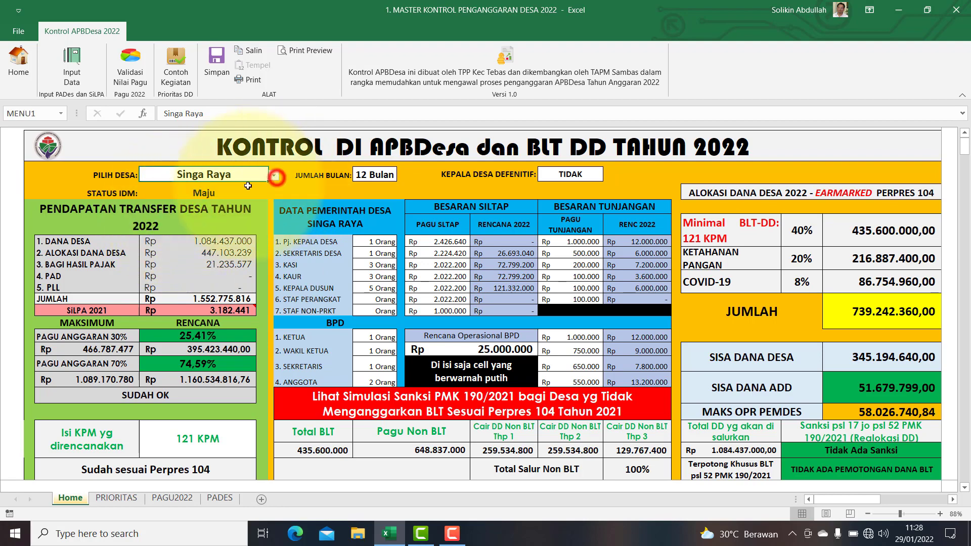
- On the PAGU2022 sheet, clear the Kecamatan and NAMA DESA entries for all Tangaran, Salatiga and Selakau Timur villages (B180:C196)
{"action": "left_click", "coordinate": [130, 76]}
{"action": "scroll", "coordinate": [236, 359], "scroll_direction": "down", "scroll_amount": 5}
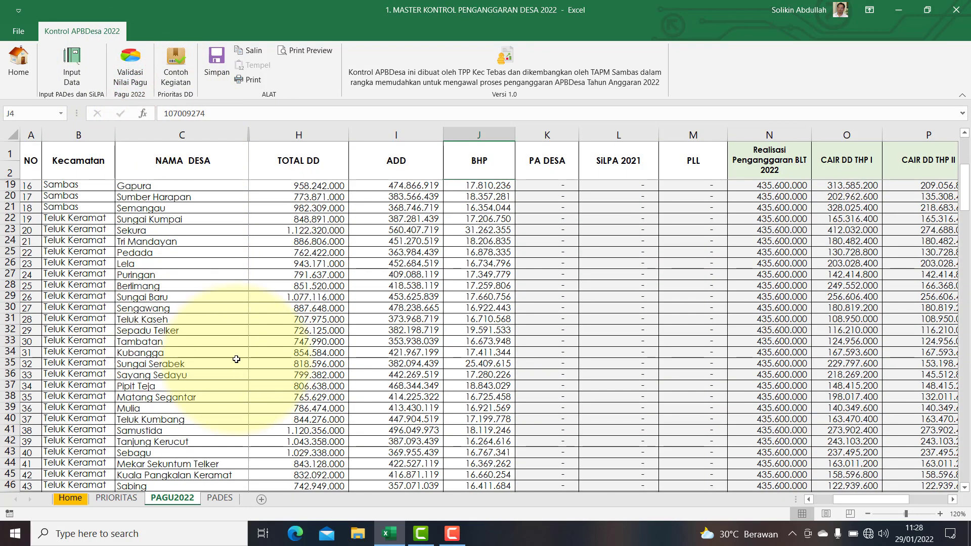
{"action": "scroll", "coordinate": [236, 359], "scroll_direction": "down", "scroll_amount": 3}
{"action": "left_click_drag", "start_coordinate": [964, 199], "coordinate": [965, 478]}
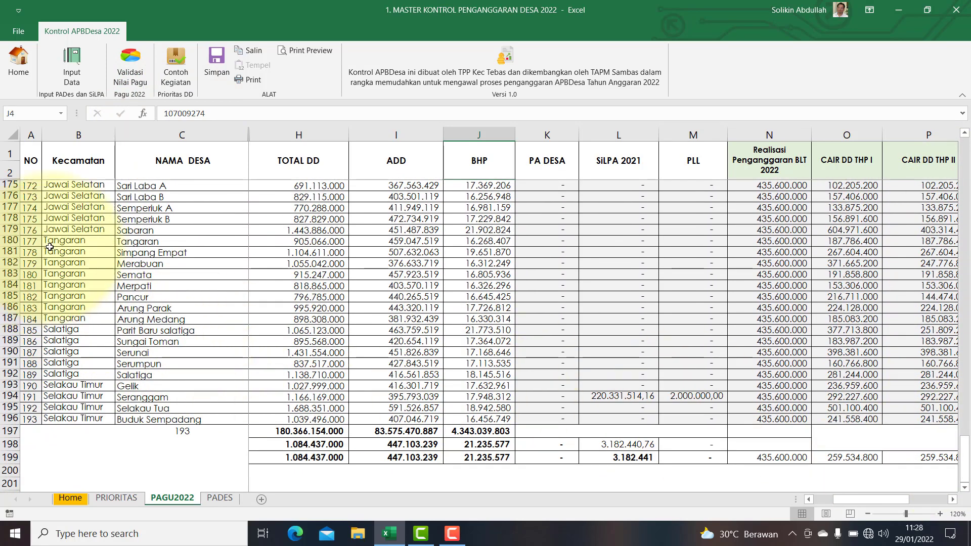
{"action": "left_click_drag", "start_coordinate": [49, 245], "coordinate": [172, 417]}
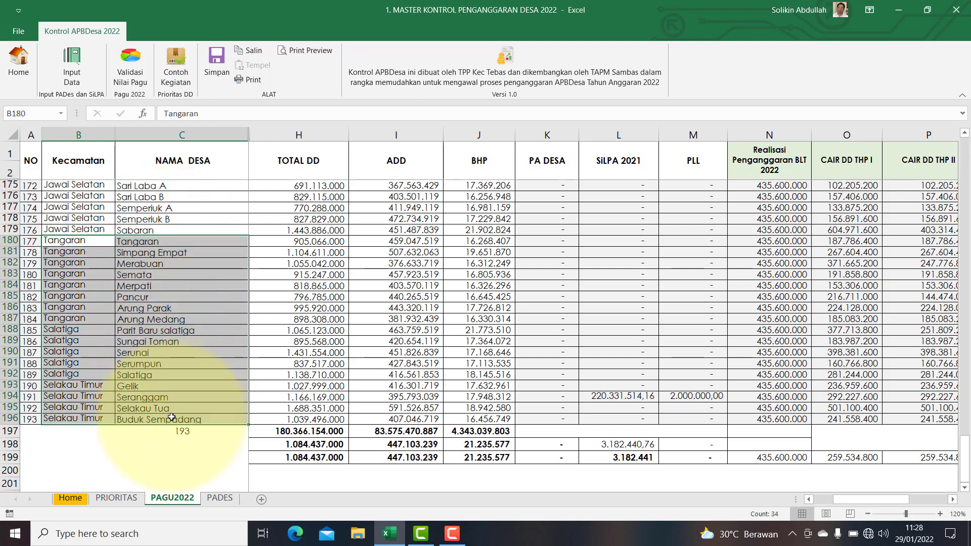
{"action": "key", "text": "Delete"}
{"action": "scroll", "coordinate": [156, 364], "scroll_direction": "up", "scroll_amount": 3}
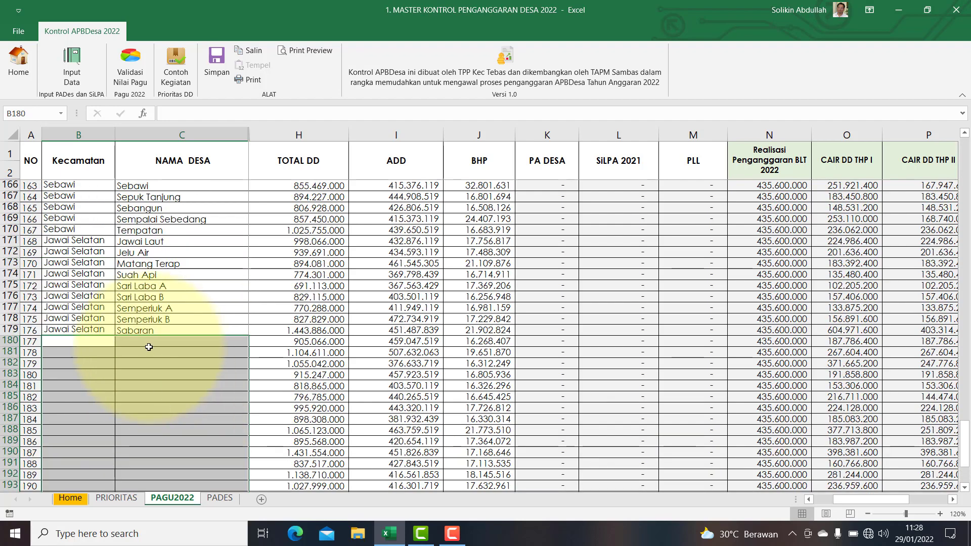
{"action": "left_click", "coordinate": [147, 332]}
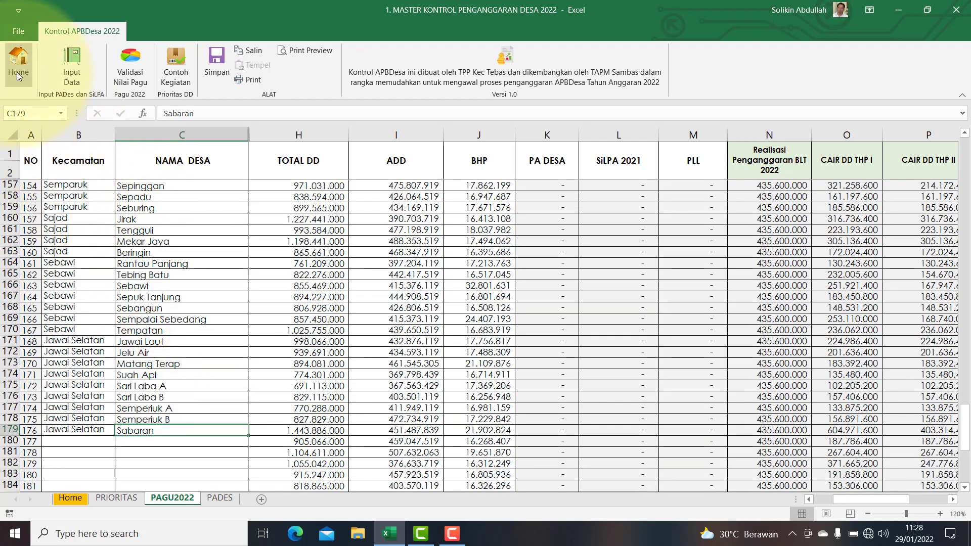
- Check the PILIH DESA village choices on the Home sheet from the last entry, Sabaran, back to the first, Dalam Kaum
{"action": "left_click", "coordinate": [19, 63]}
{"action": "left_click", "coordinate": [273, 175]}
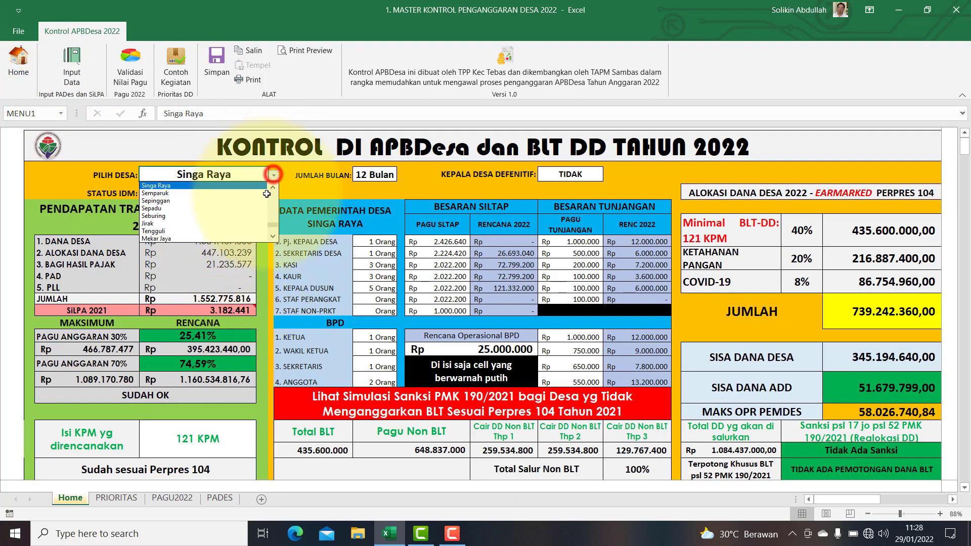
{"action": "left_click_drag", "start_coordinate": [276, 226], "coordinate": [275, 229]}
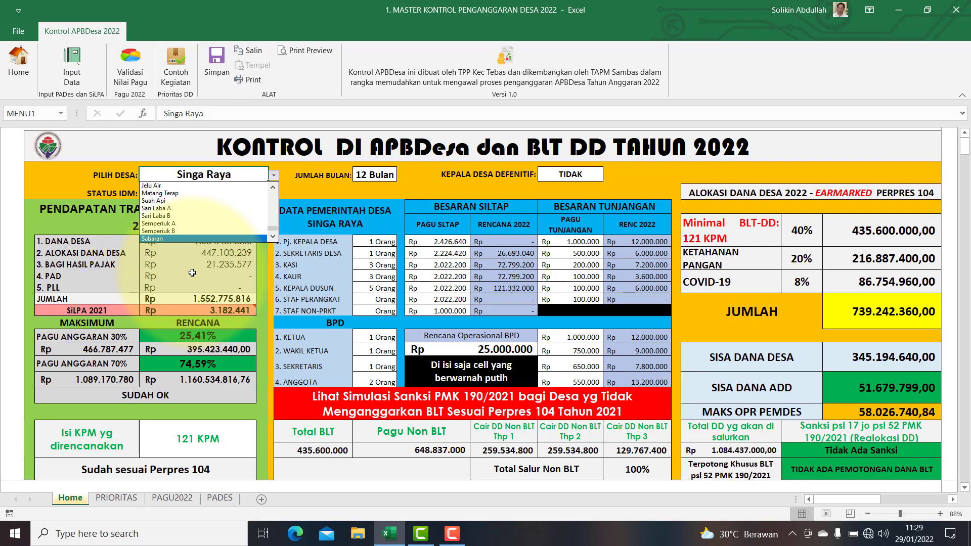
{"action": "left_click_drag", "start_coordinate": [273, 230], "coordinate": [274, 195]}
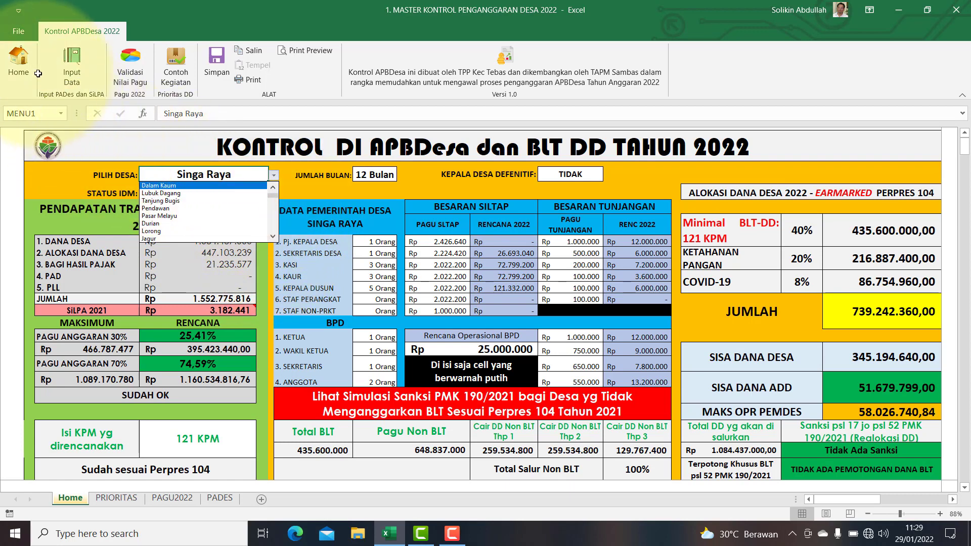
- Review the remaining village rows on the PAGU2022 sheet, from the Tekarang and Semparuk districts to Jawai Selatan
{"action": "left_click", "coordinate": [129, 76]}
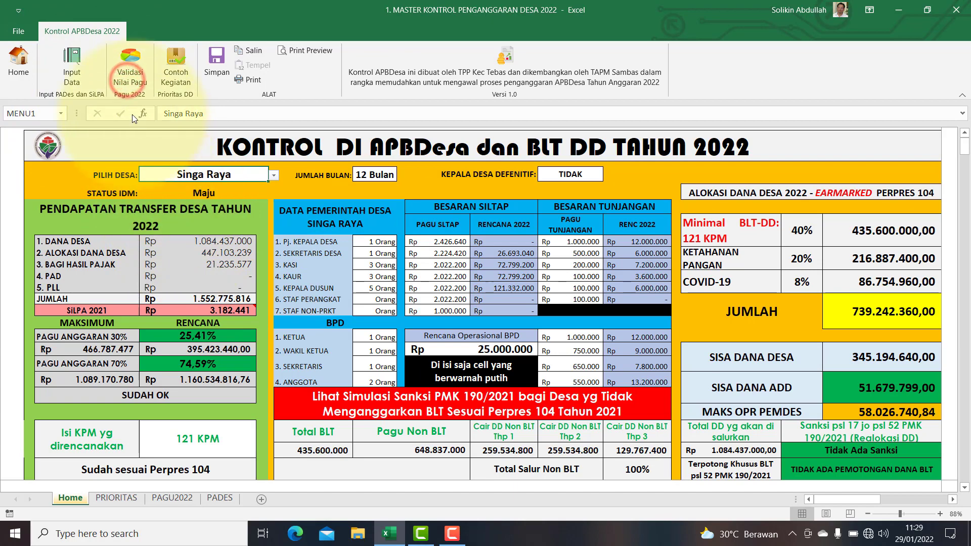
{"action": "left_click", "coordinate": [130, 75]}
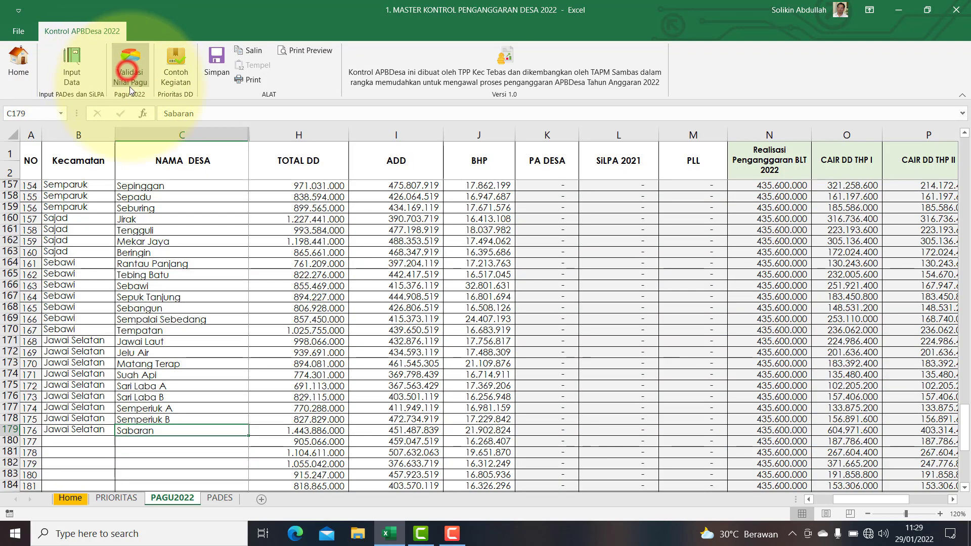
{"action": "left_click", "coordinate": [191, 360]}
{"action": "scroll", "coordinate": [195, 362], "scroll_direction": "down", "scroll_amount": 3}
{"action": "scroll", "coordinate": [195, 362], "scroll_direction": "up", "scroll_amount": 6}
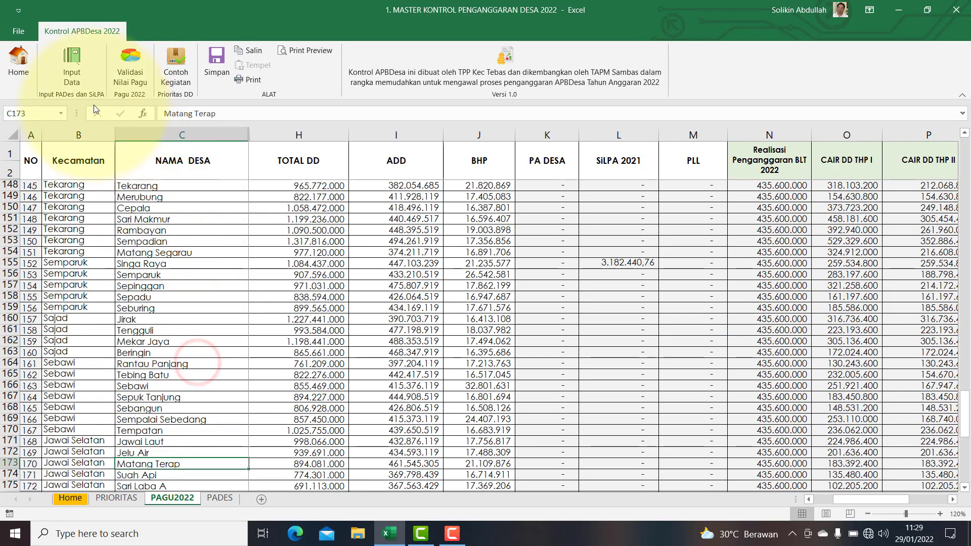
- Return to the Home sheet and choose Semparuk as the village
{"action": "left_click", "coordinate": [18, 63]}
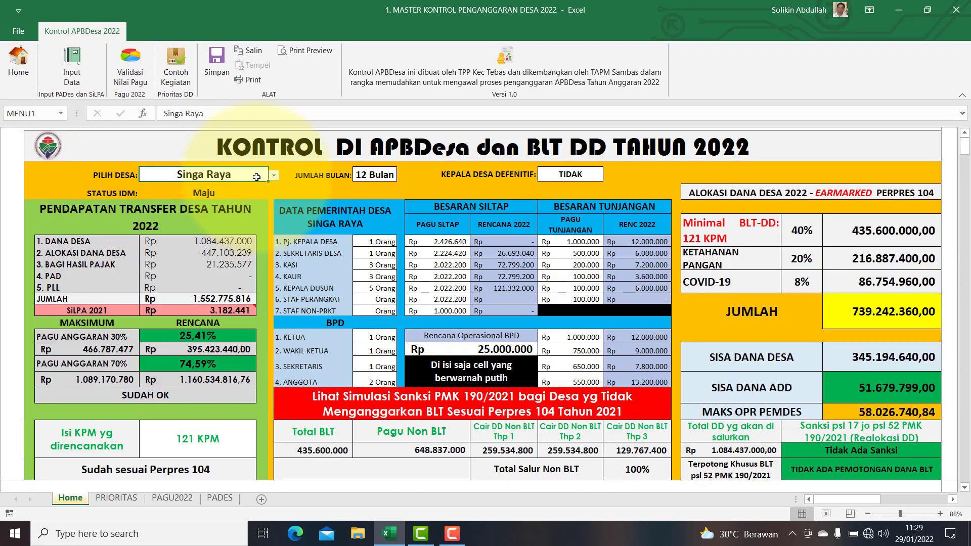
{"action": "left_click", "coordinate": [273, 175]}
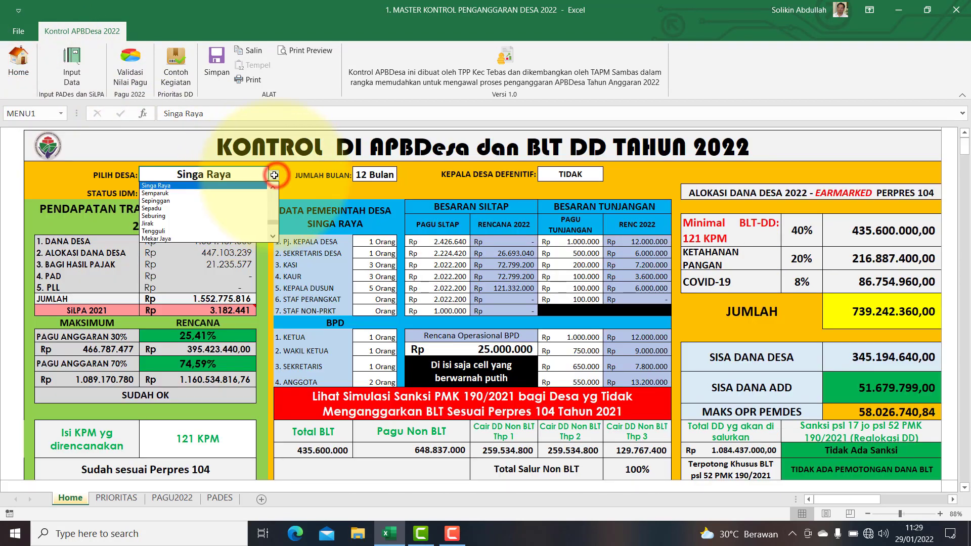
{"action": "left_click", "coordinate": [157, 193]}
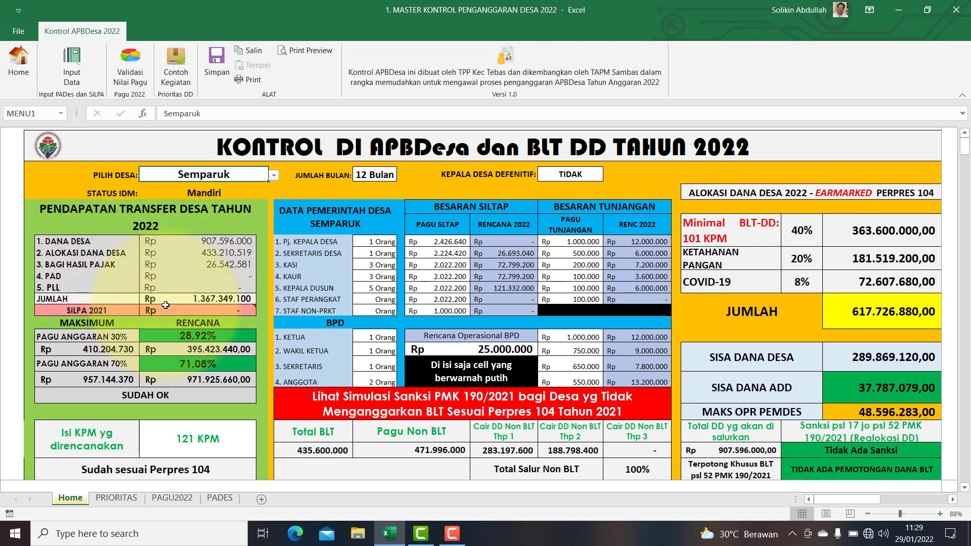
- Try 10 as the JUMLAH BULAN value for Semparuk and set it back to 12
{"action": "mouse_move", "coordinate": [225, 309]}
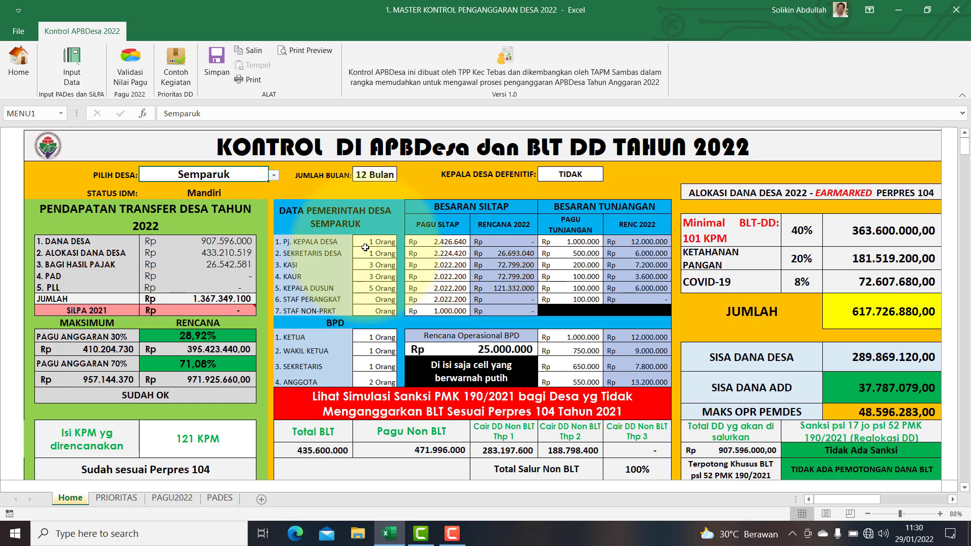
{"action": "left_click", "coordinate": [380, 174]}
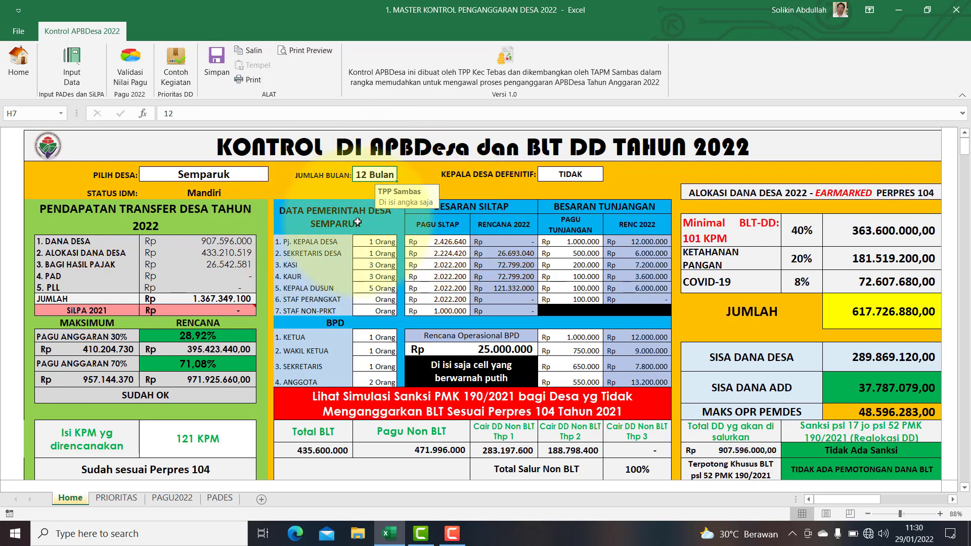
{"action": "type", "text": "10"}
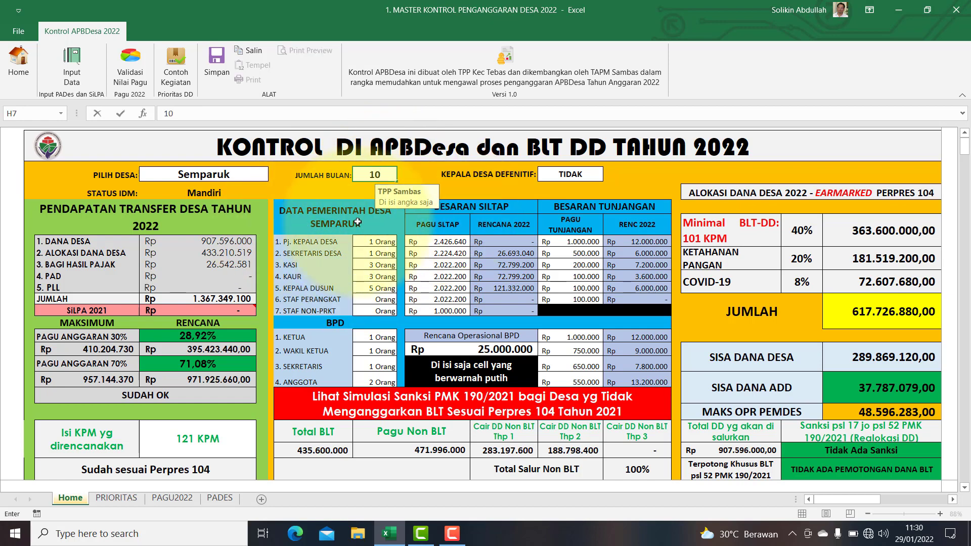
{"action": "key", "text": "Return"}
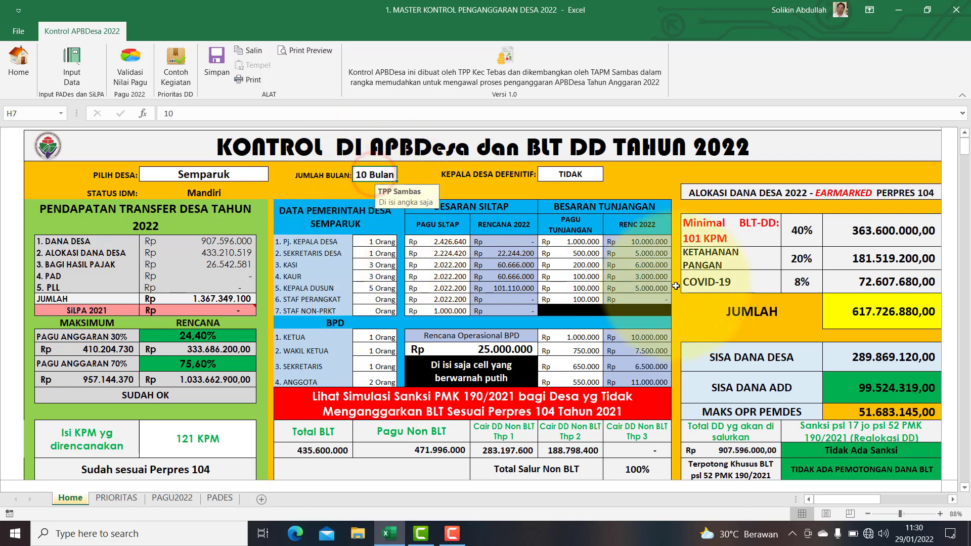
{"action": "left_click", "coordinate": [373, 177]}
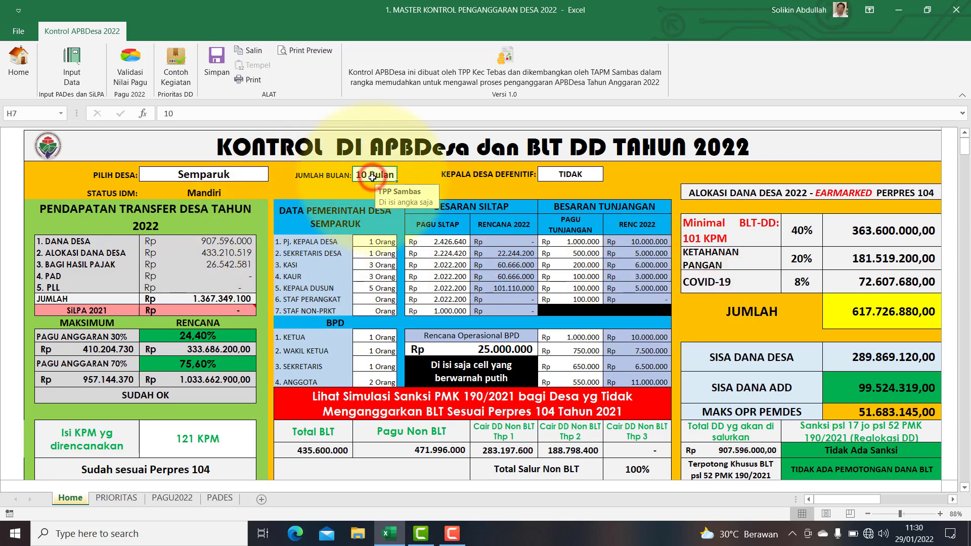
{"action": "type", "text": "12"}
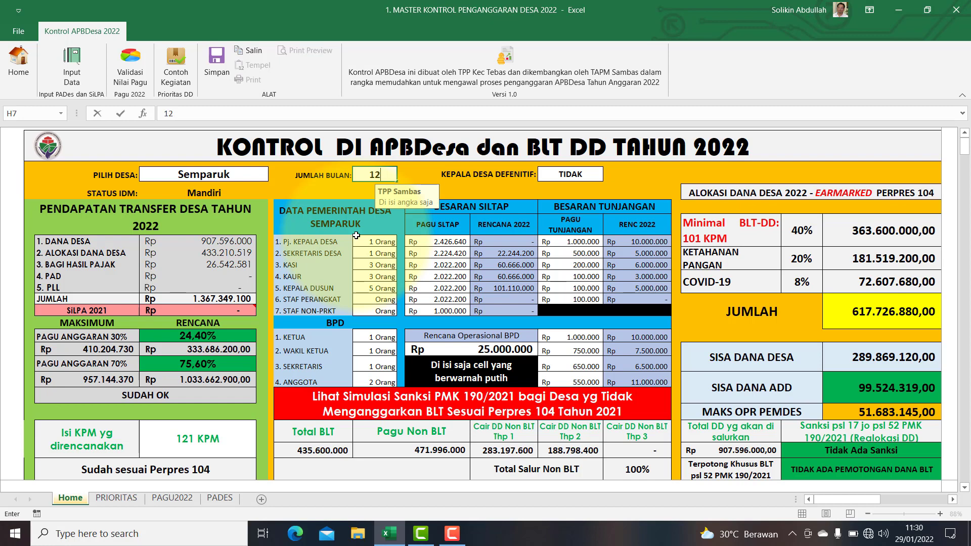
{"action": "key", "text": "Return"}
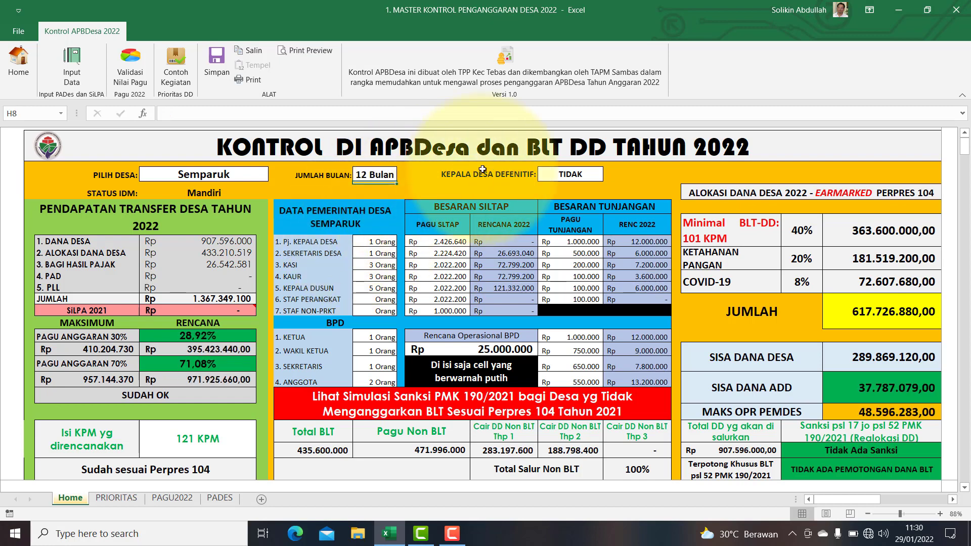
- Choose Sepadu as the village on the Home sheet
{"action": "left_click", "coordinate": [556, 175]}
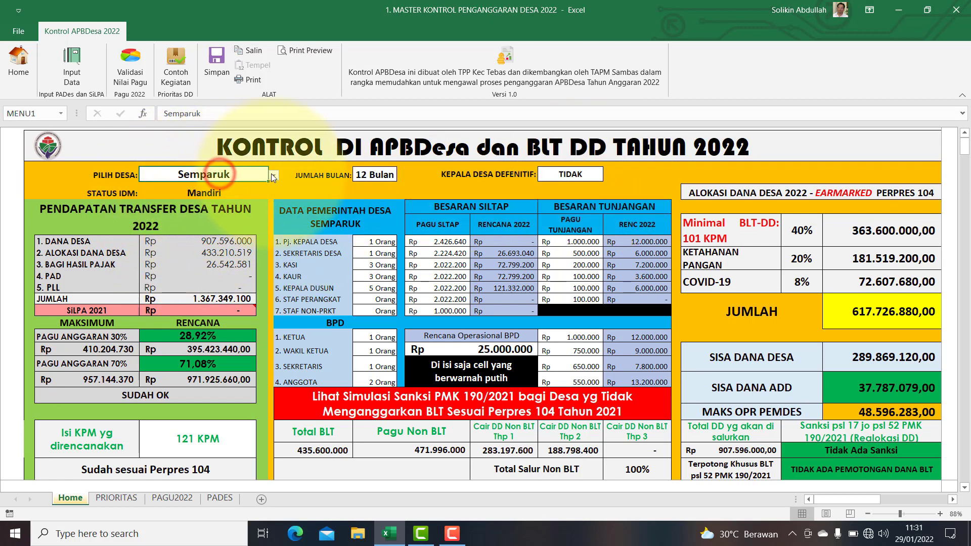
{"action": "left_click", "coordinate": [273, 176]}
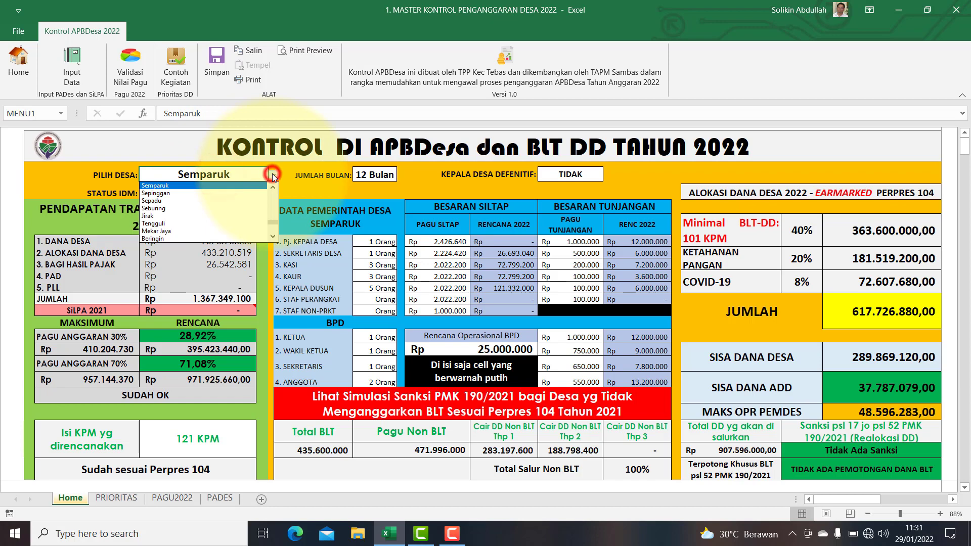
{"action": "left_click", "coordinate": [185, 200]}
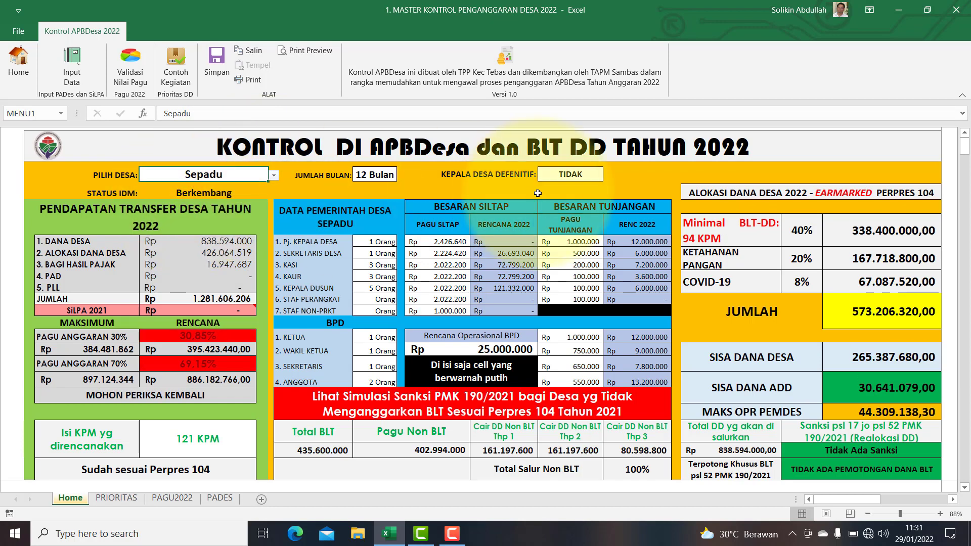
- Try YA for KEPALA DESA DEFENITIF and set it back to TIDAK
{"action": "left_click", "coordinate": [566, 173]}
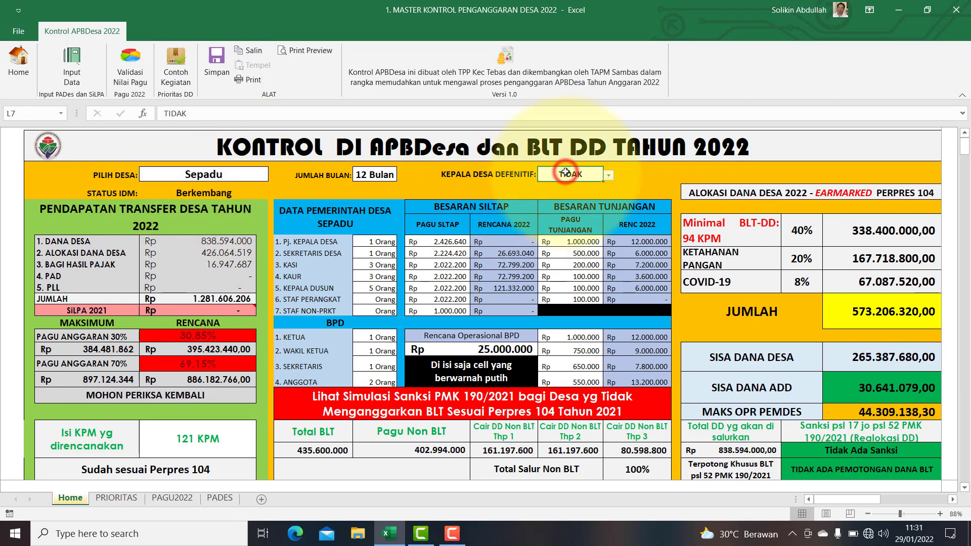
{"action": "left_click", "coordinate": [608, 176]}
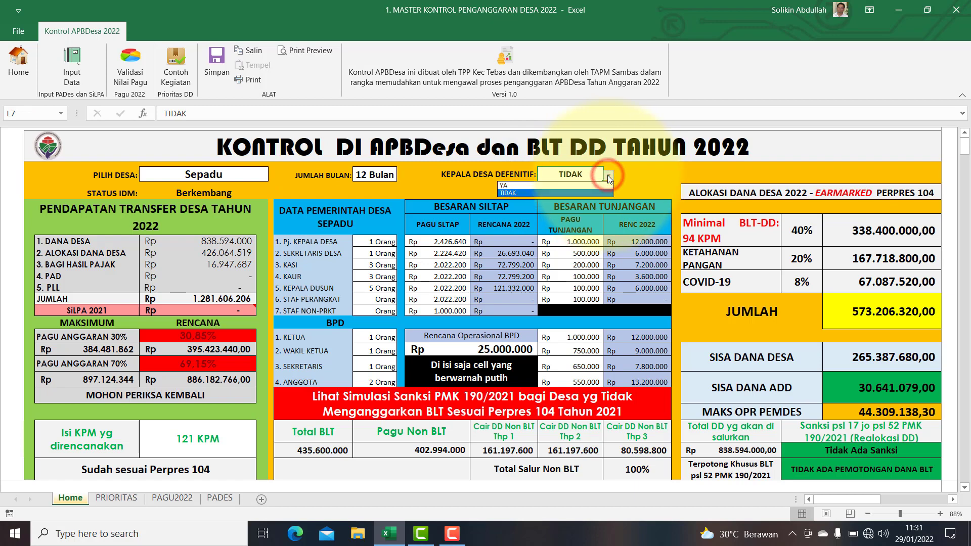
{"action": "left_click", "coordinate": [550, 187]}
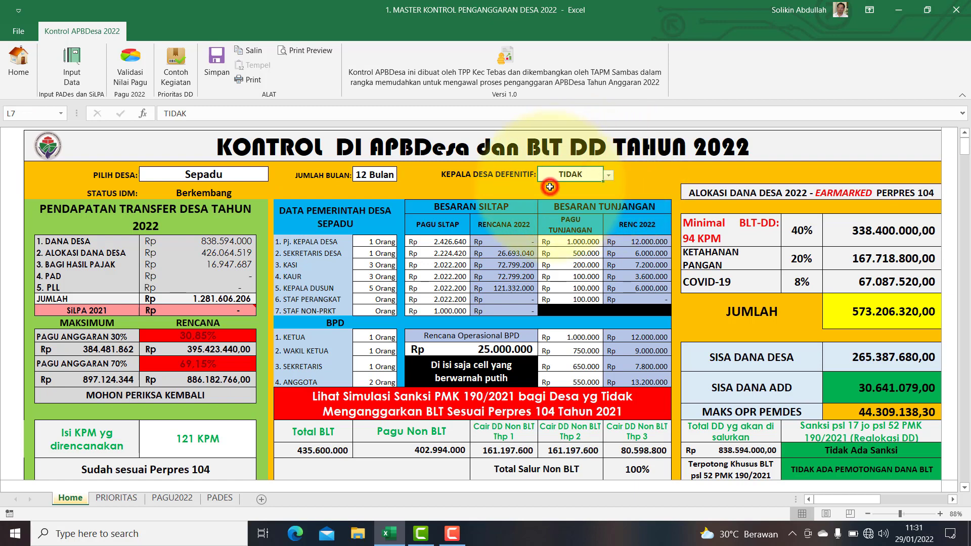
{"action": "left_click", "coordinate": [608, 176]}
{"action": "left_click", "coordinate": [558, 194]}
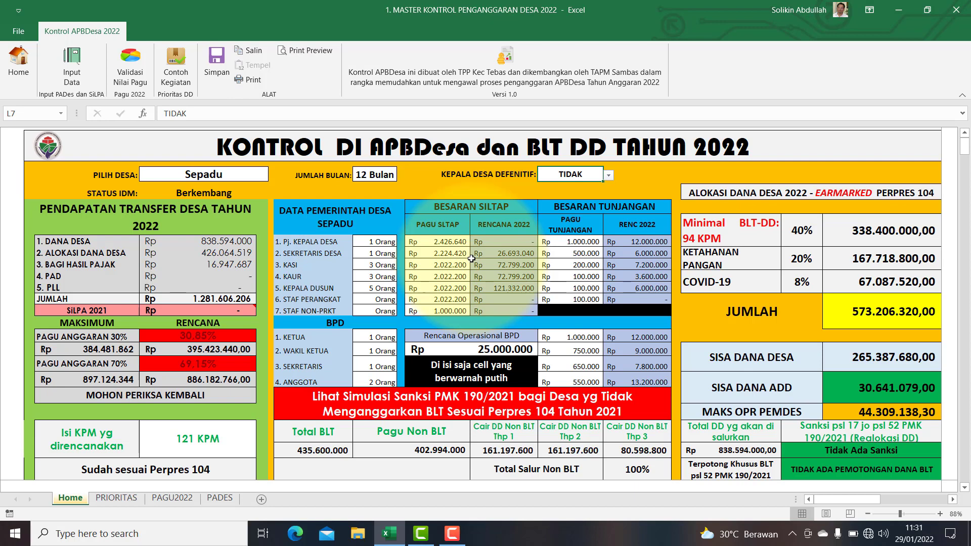
- Go through the headcount cells for the Sepadu village officials, from PJ. KEPALA DESA down to STAF NON-PRKT
{"action": "left_click", "coordinate": [372, 243]}
{"action": "left_click", "coordinate": [371, 252]}
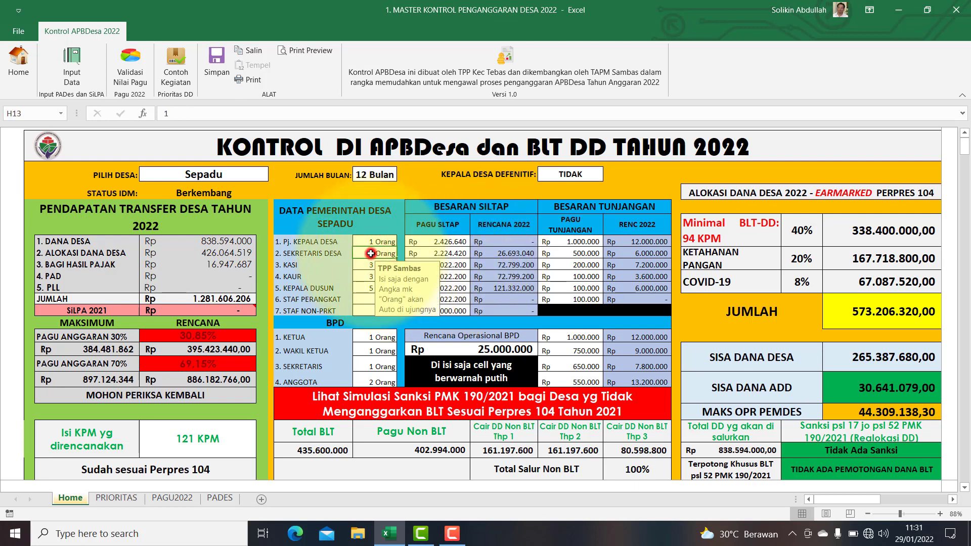
{"action": "left_click", "coordinate": [370, 264]}
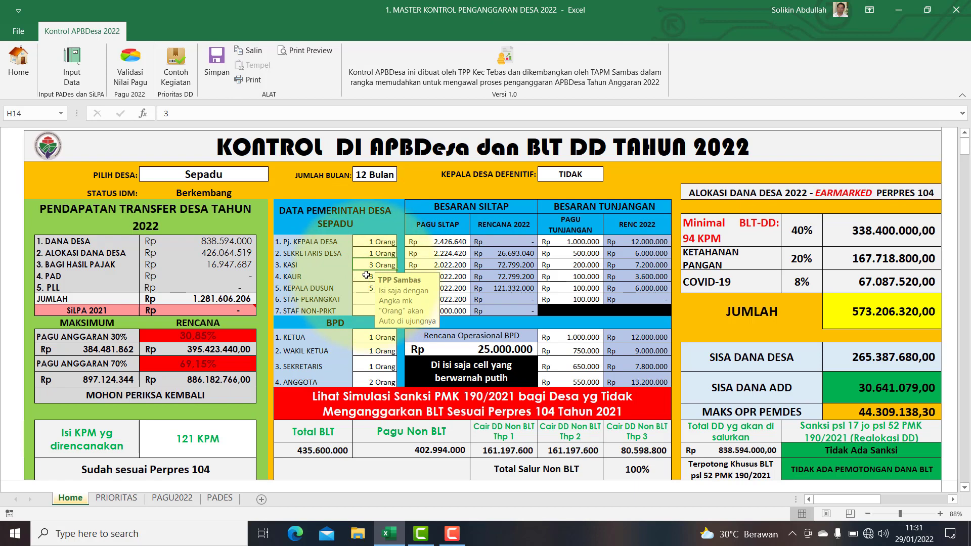
{"action": "left_click", "coordinate": [366, 278]}
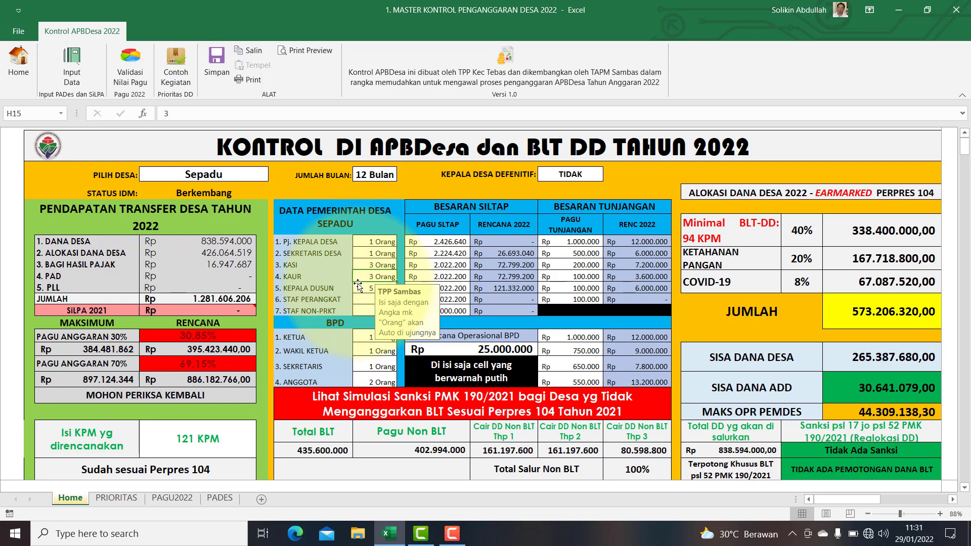
{"action": "left_click", "coordinate": [358, 286]}
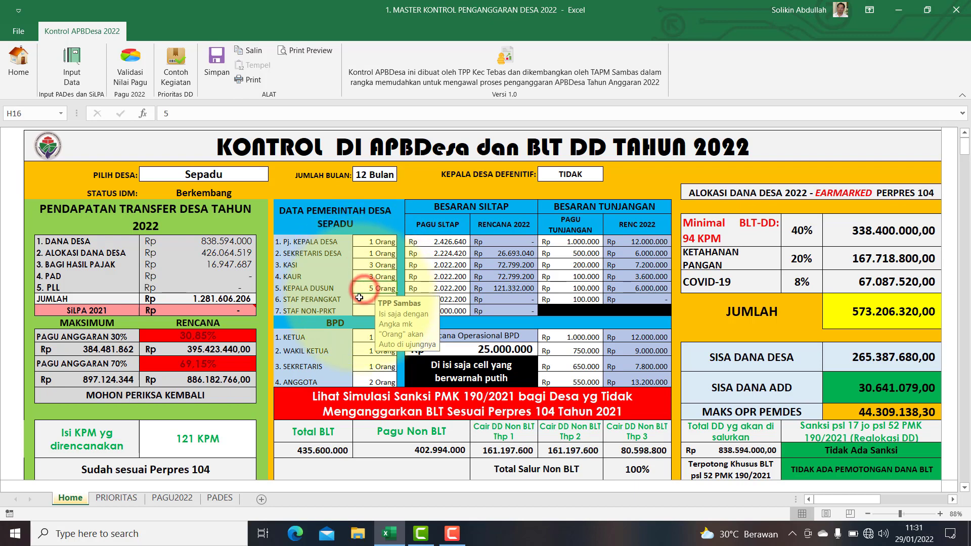
{"action": "left_click", "coordinate": [358, 300]}
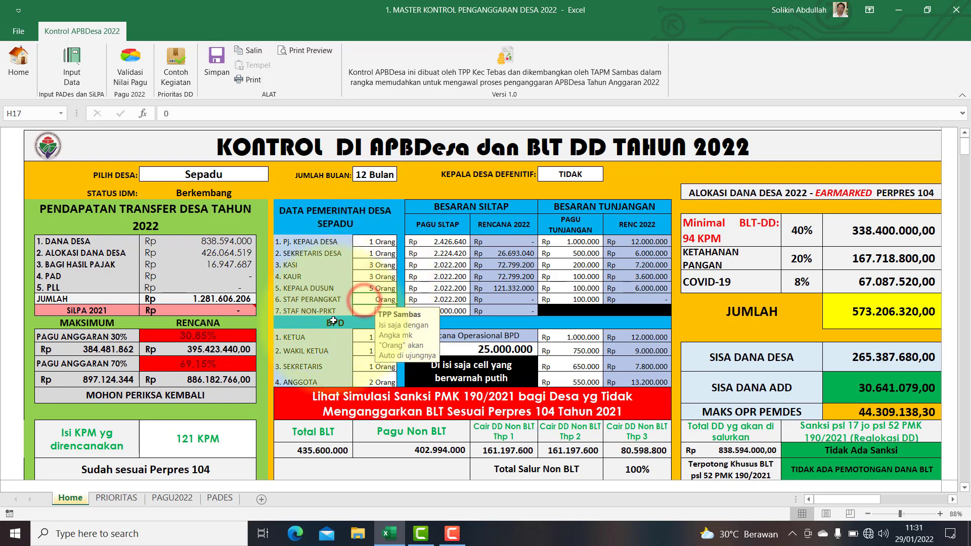
{"action": "left_click", "coordinate": [354, 311]}
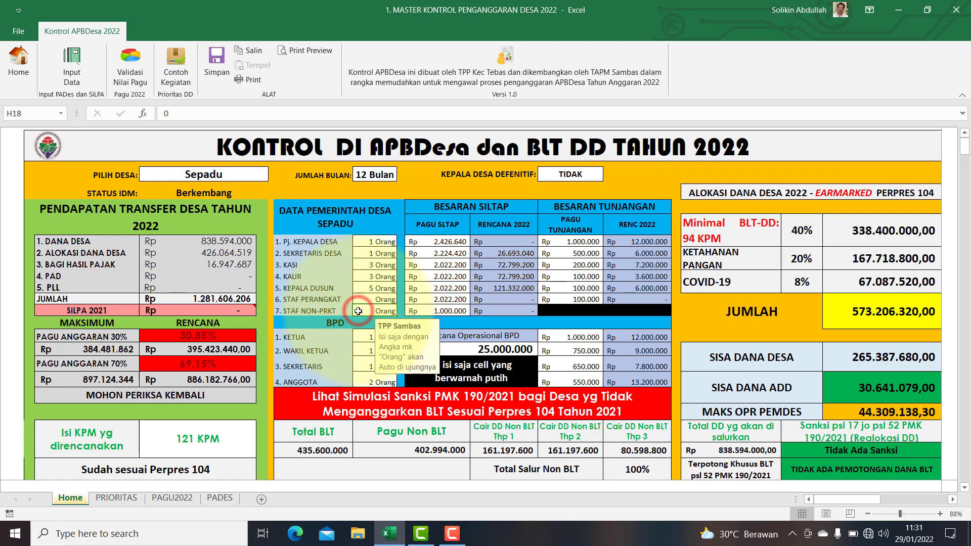
- Examine the PAGU SILTAP and PAGU TUNJANGAN amounts for the village officials on the Home sheet
{"action": "left_click_drag", "start_coordinate": [439, 241], "coordinate": [442, 313]}
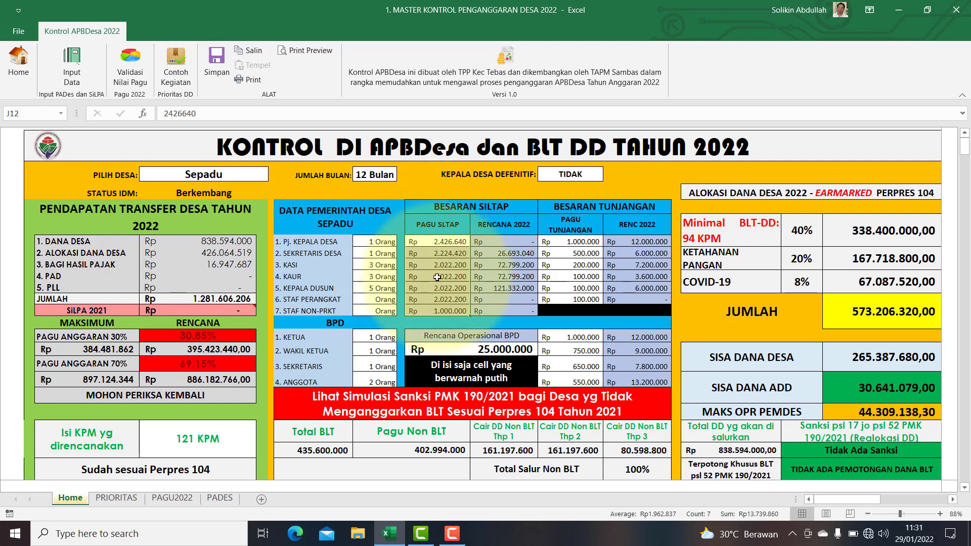
{"action": "left_click_drag", "start_coordinate": [580, 241], "coordinate": [576, 294]}
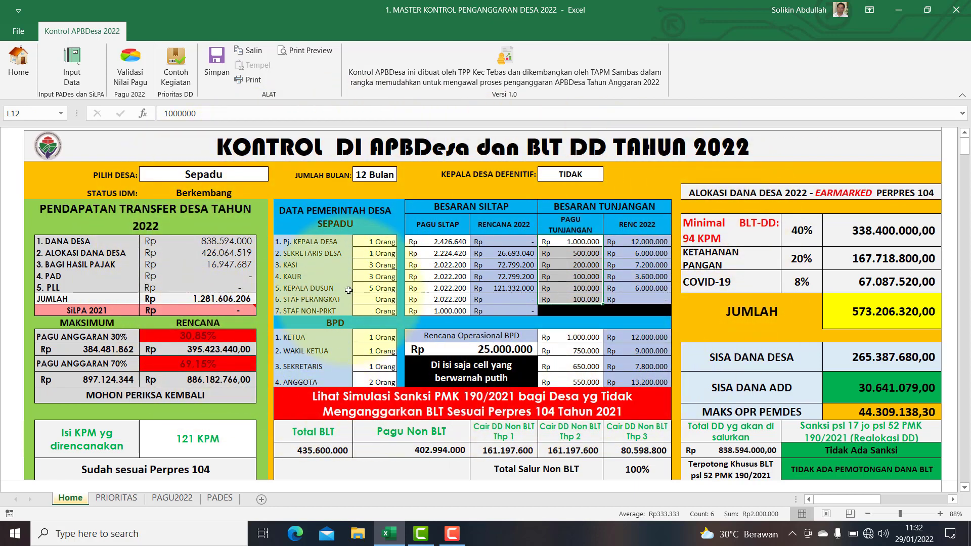
{"action": "left_click", "coordinate": [374, 249]}
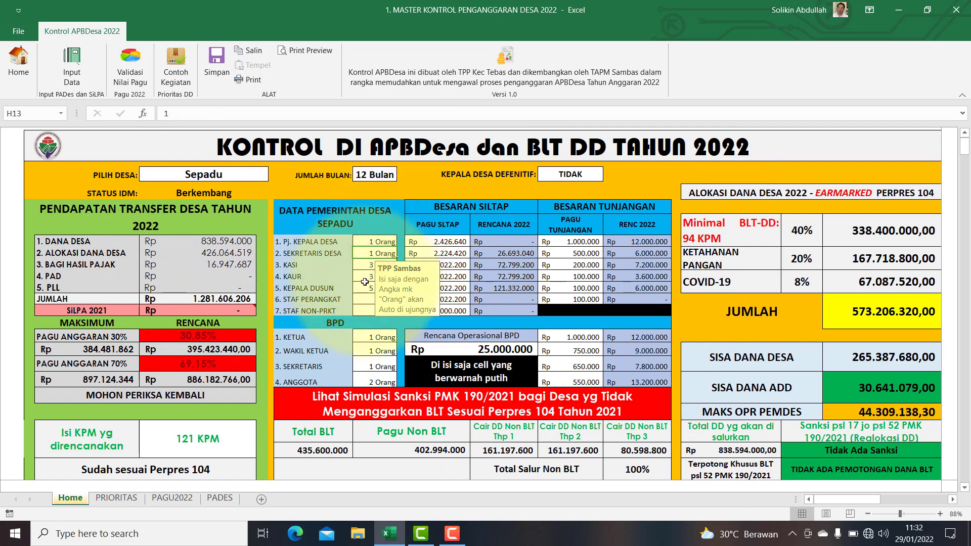
{"action": "left_click", "coordinate": [304, 257]}
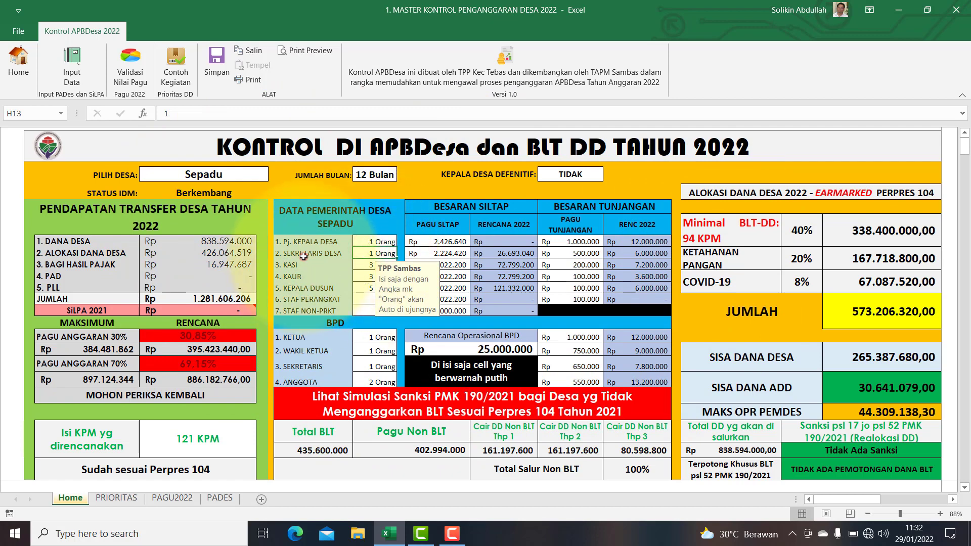
{"action": "left_click", "coordinate": [219, 264]}
{"action": "left_click", "coordinate": [90, 264]}
{"action": "left_click", "coordinate": [217, 263]}
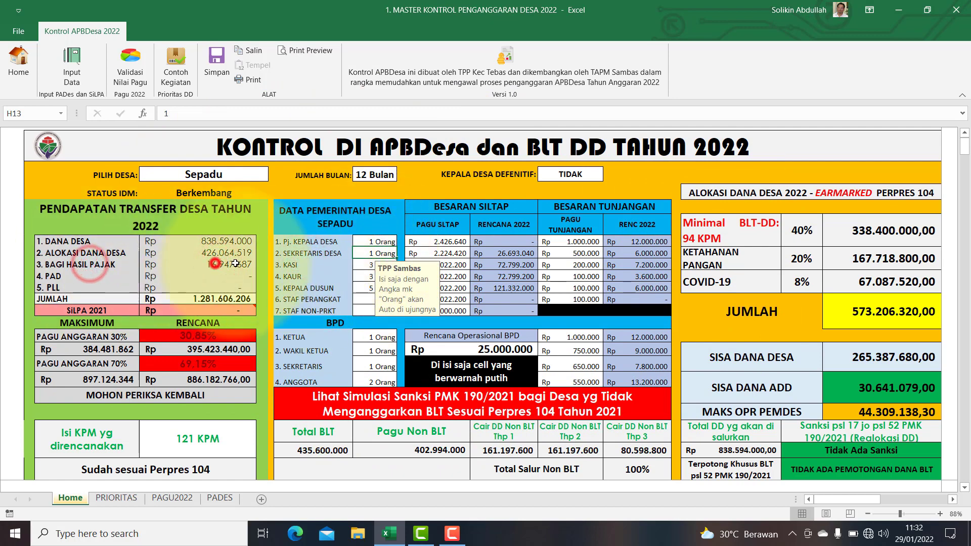
{"action": "left_click", "coordinate": [310, 261]}
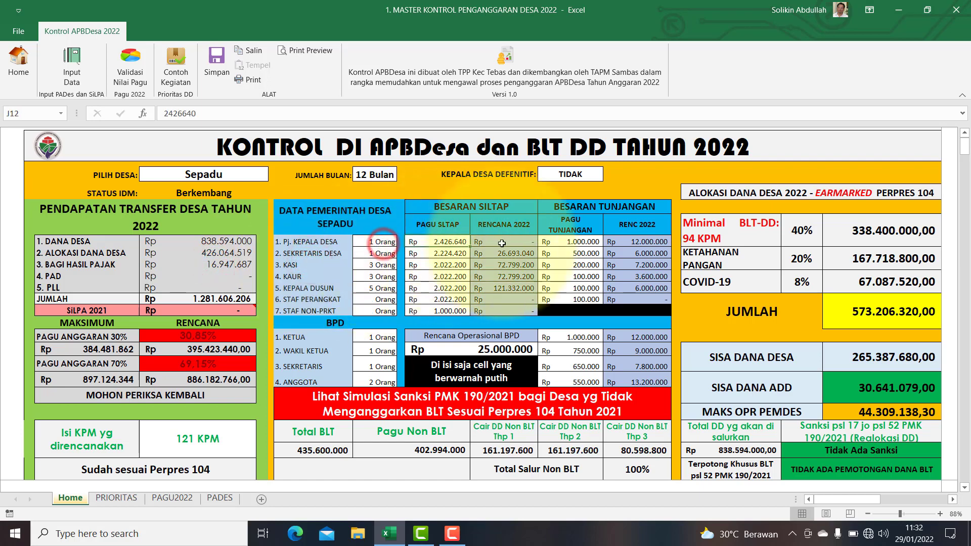
{"action": "left_click", "coordinate": [579, 241]}
{"action": "left_click", "coordinate": [572, 265]}
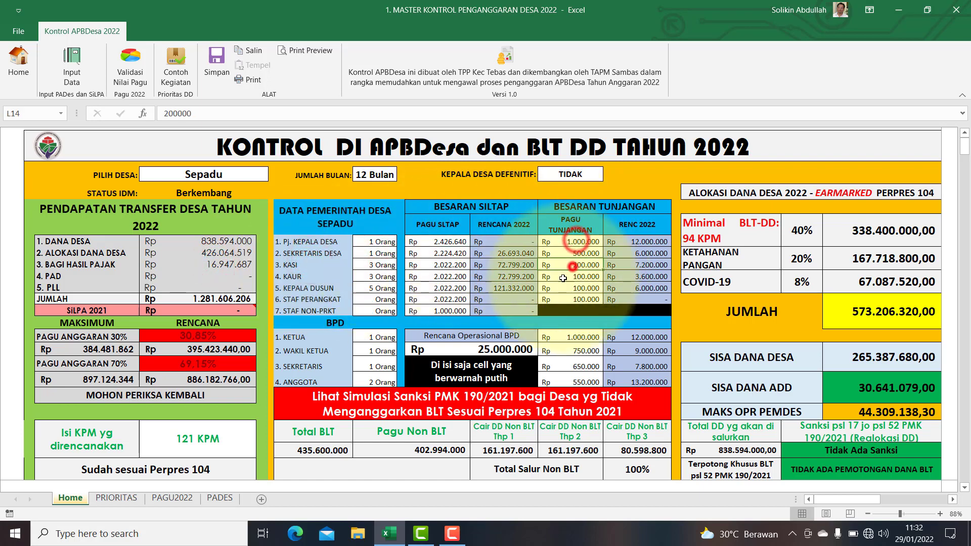
- Go through the BPD headcounts and allowances, trying 4 for ANGGOTA and setting it back to 2
{"action": "left_click", "coordinate": [375, 337]}
{"action": "left_click", "coordinate": [368, 351]}
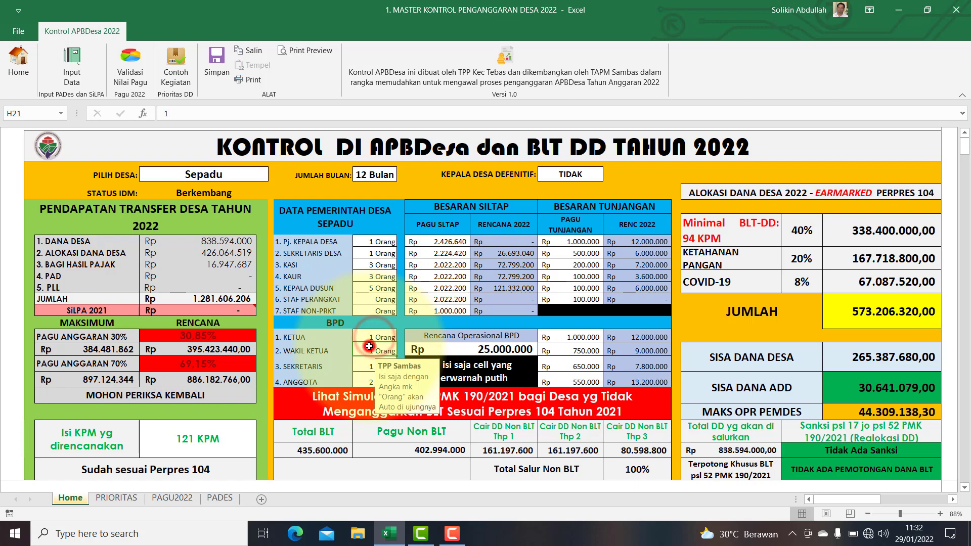
{"action": "left_click", "coordinate": [360, 361]}
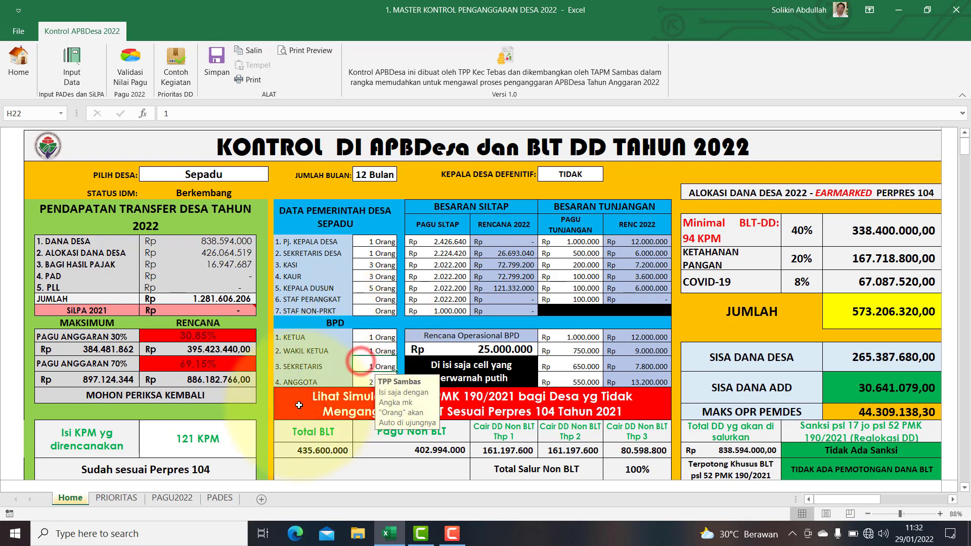
{"action": "left_click", "coordinate": [360, 379]}
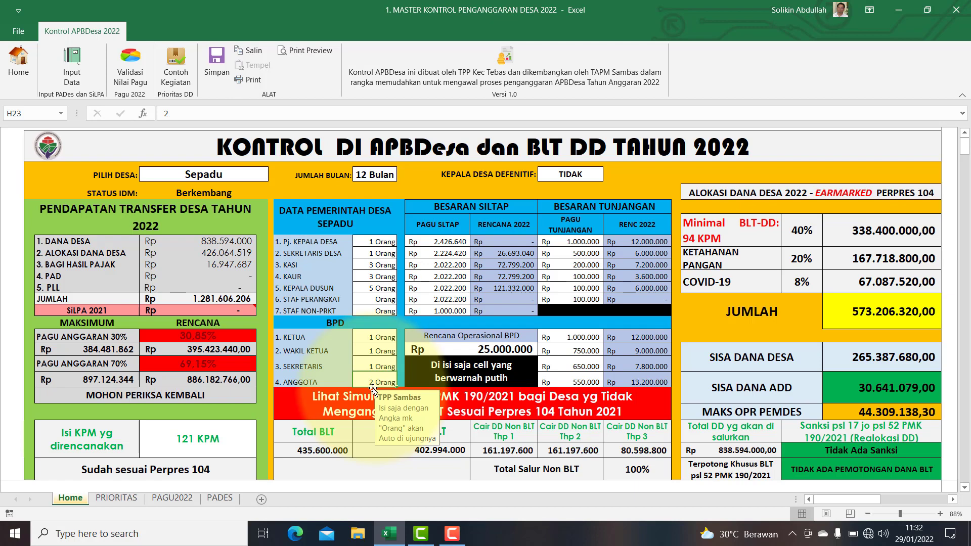
{"action": "type", "text": "4"}
{"action": "left_click", "coordinate": [368, 362]}
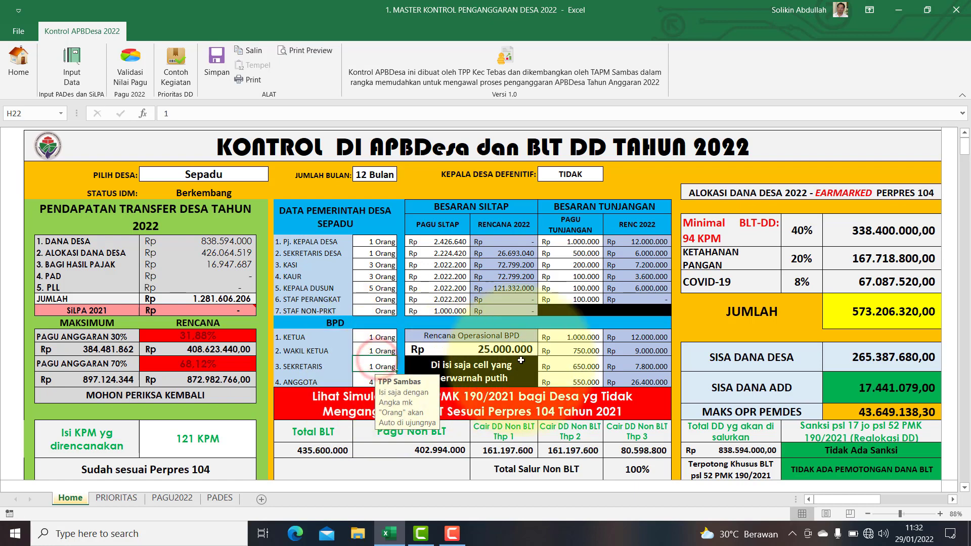
{"action": "left_click", "coordinate": [484, 351]}
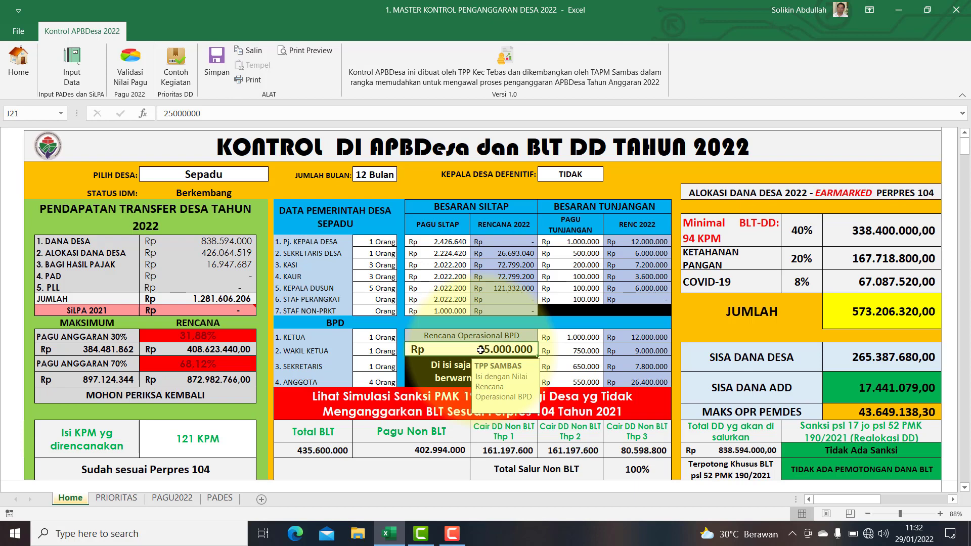
{"action": "left_click", "coordinate": [566, 336]}
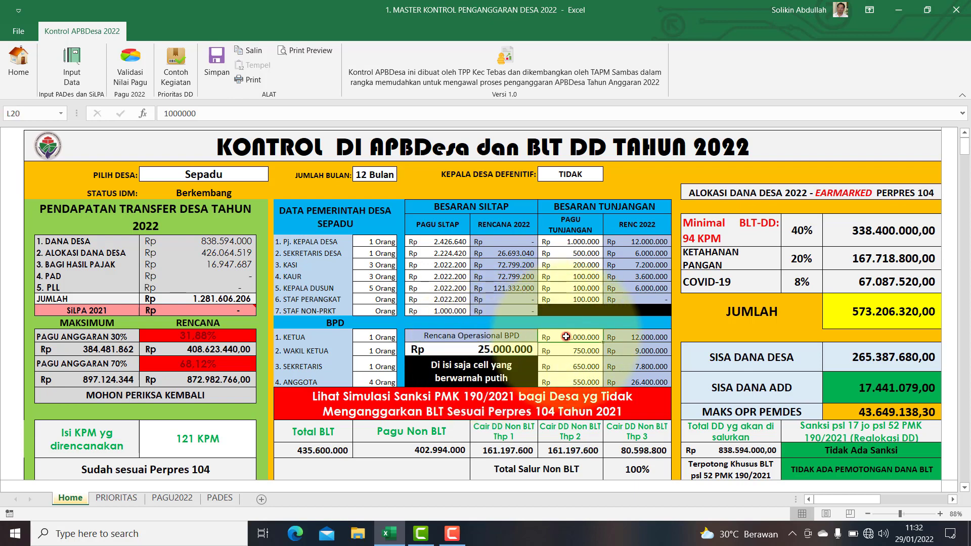
{"action": "left_click", "coordinate": [556, 380]}
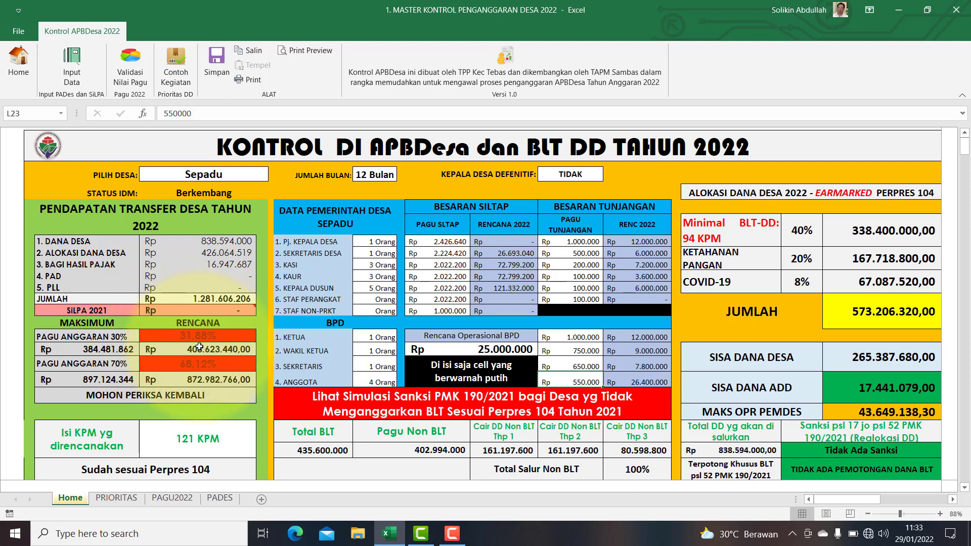
{"action": "left_click", "coordinate": [374, 384]}
{"action": "type", "text": "2"}
{"action": "left_click", "coordinate": [442, 349]}
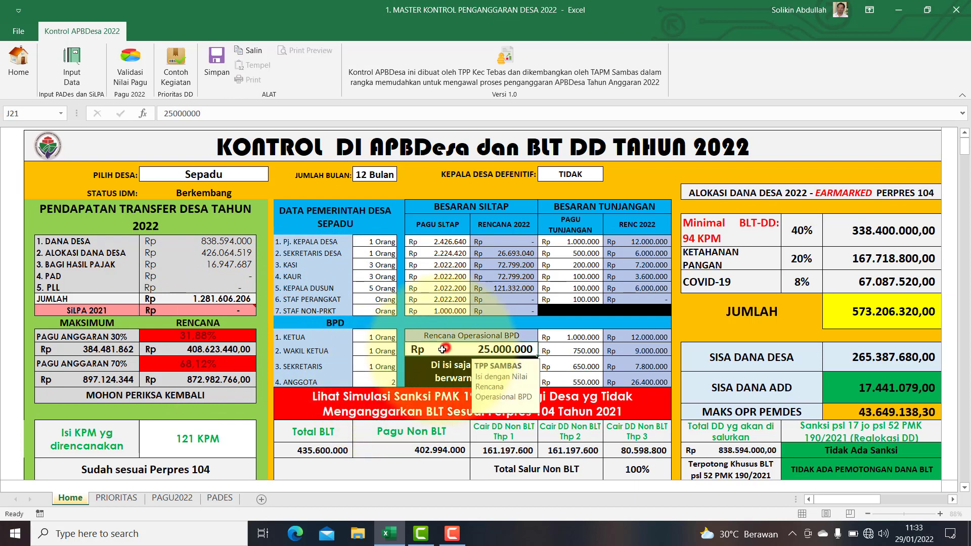
- Set the KEPALA DUSUN headcount to 2 for Sepadu
{"action": "left_click", "coordinate": [379, 288]}
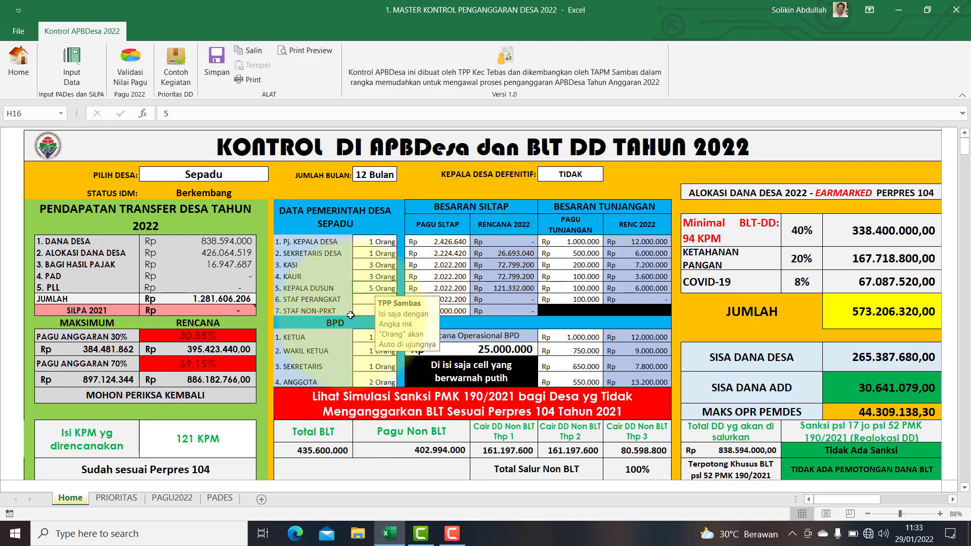
{"action": "type", "text": "2"}
{"action": "key", "text": "Return"}
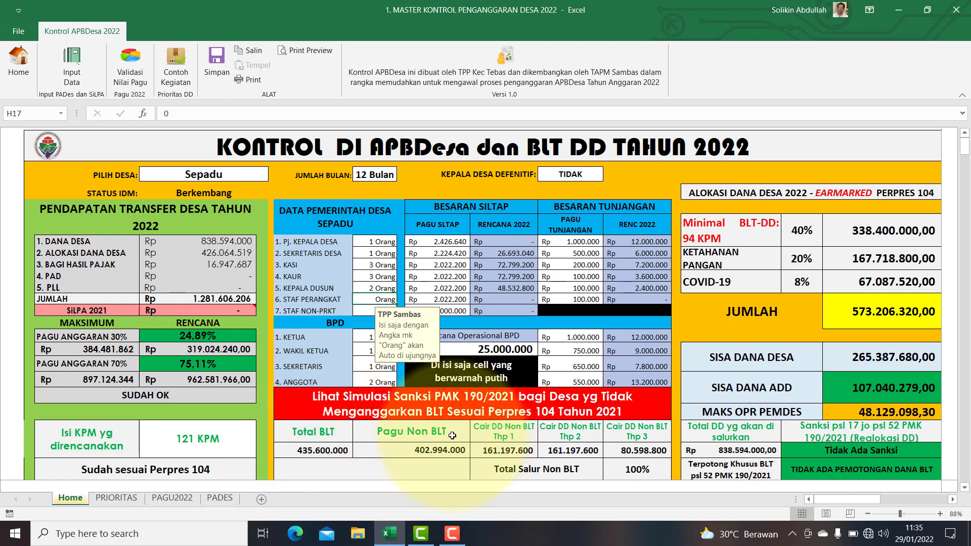
- Try 90 as the planned KPM number for Sepadu
{"action": "left_click", "coordinate": [193, 174]}
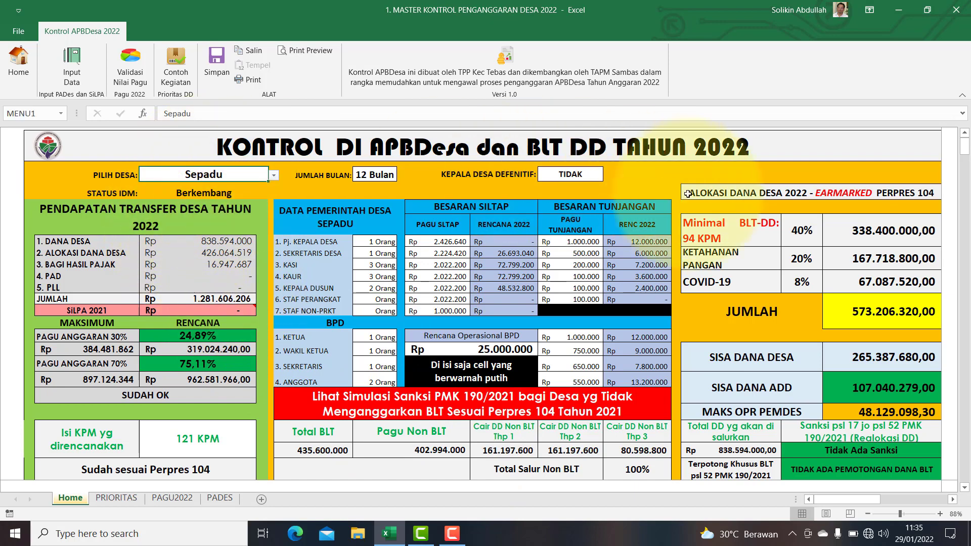
{"action": "left_click", "coordinate": [205, 438]}
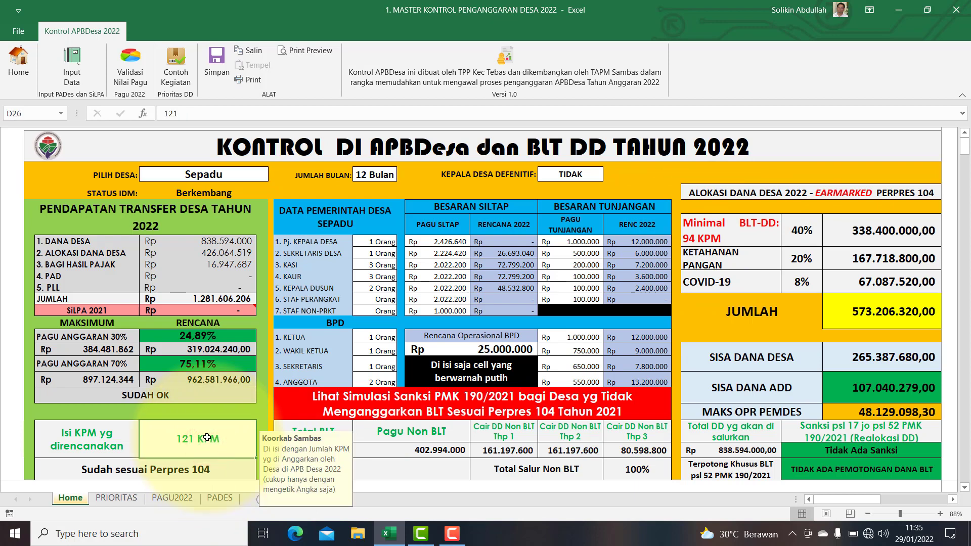
{"action": "type", "text": "90"}
{"action": "key", "text": "Return"}
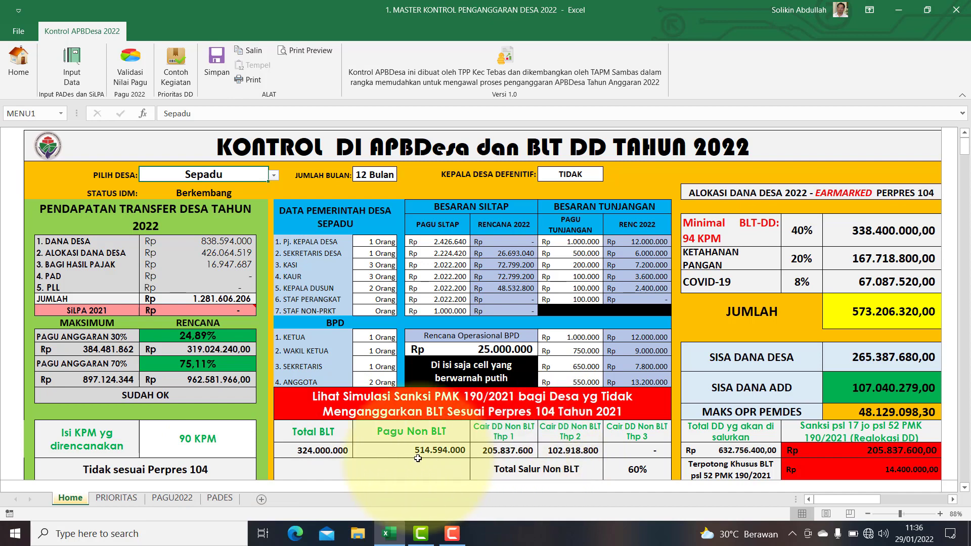
- Set the planned KPM number for Sepadu to 94
{"action": "left_click", "coordinate": [202, 439]}
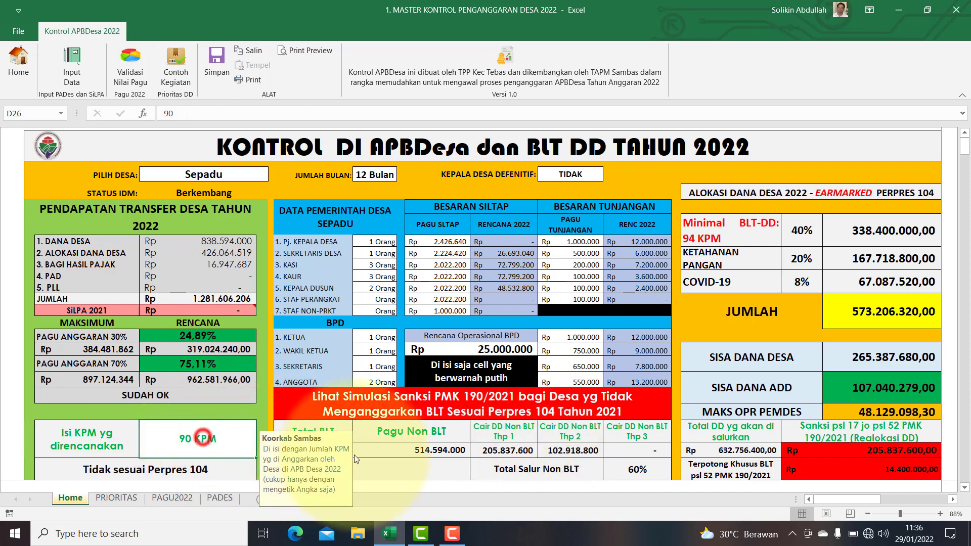
{"action": "left_click", "coordinate": [432, 452]}
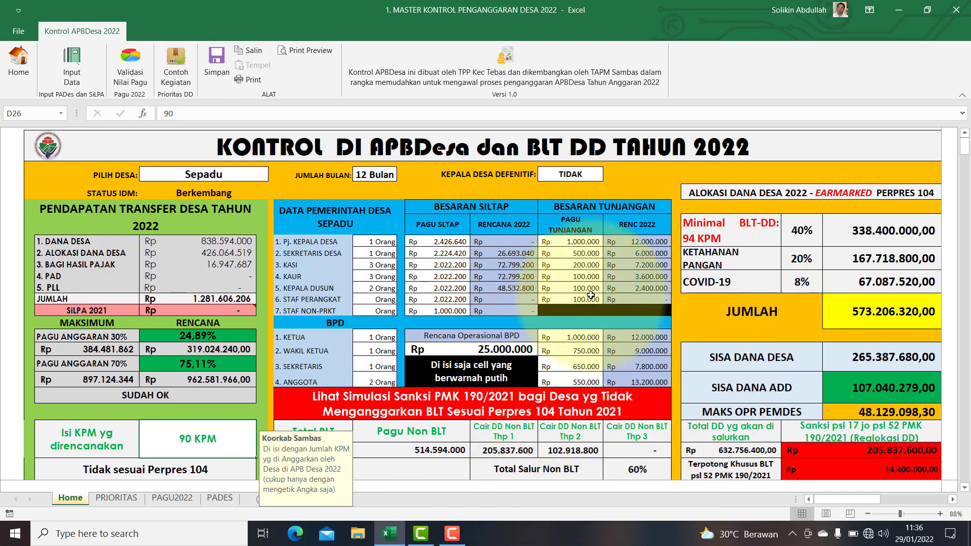
{"action": "left_click", "coordinate": [465, 348]}
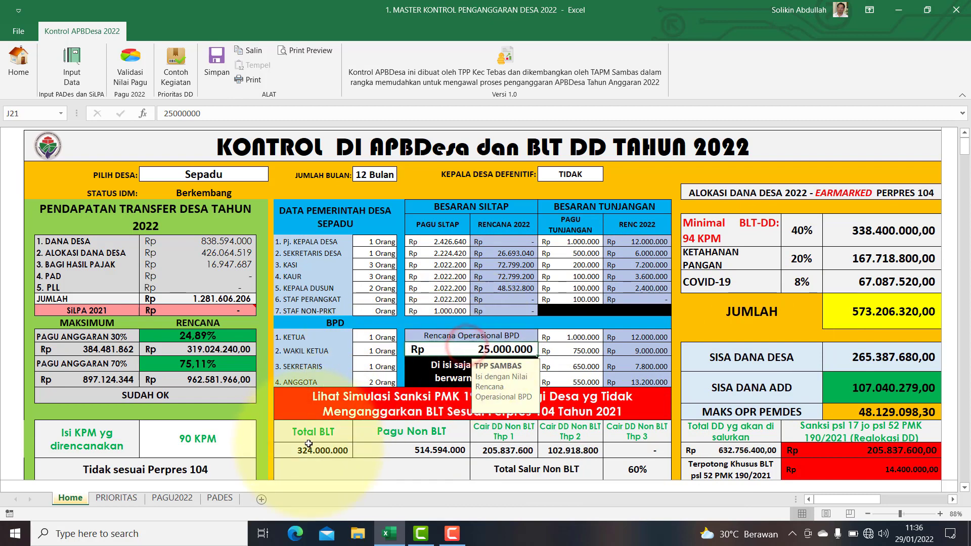
{"action": "left_click", "coordinate": [195, 440]}
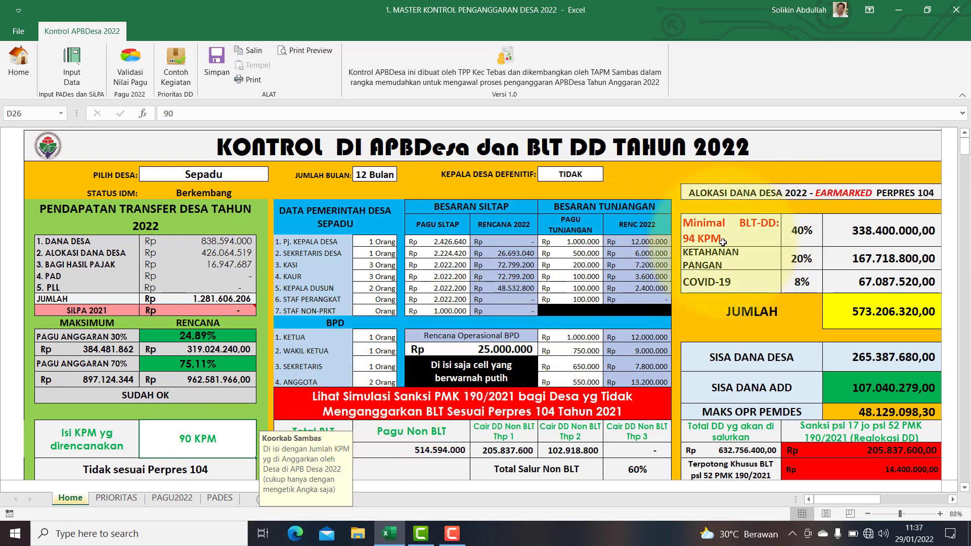
{"action": "type", "text": "94"}
{"action": "key", "text": "Return"}
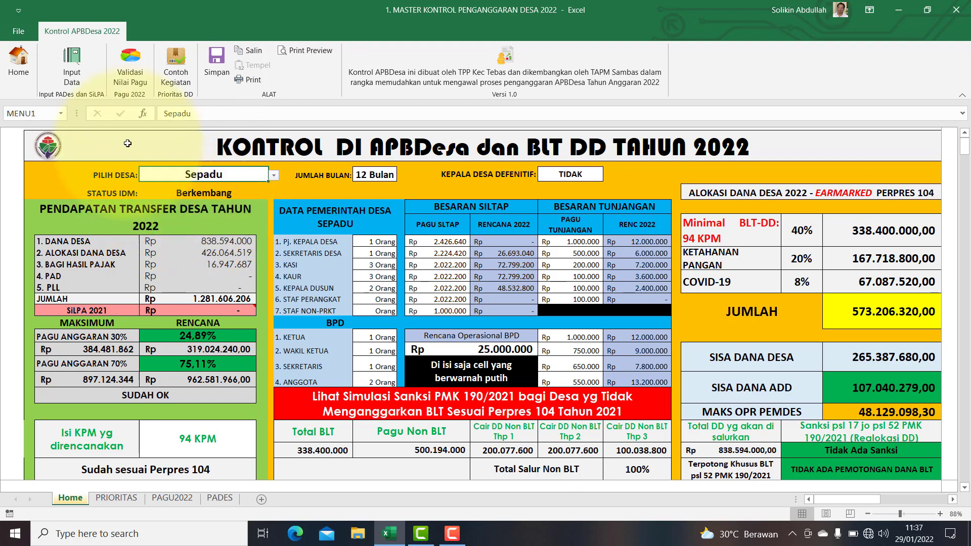
- Open the PAGU2022 sheet and examine the STATUS column and its disbursement percentages across the villages
{"action": "left_click", "coordinate": [125, 74]}
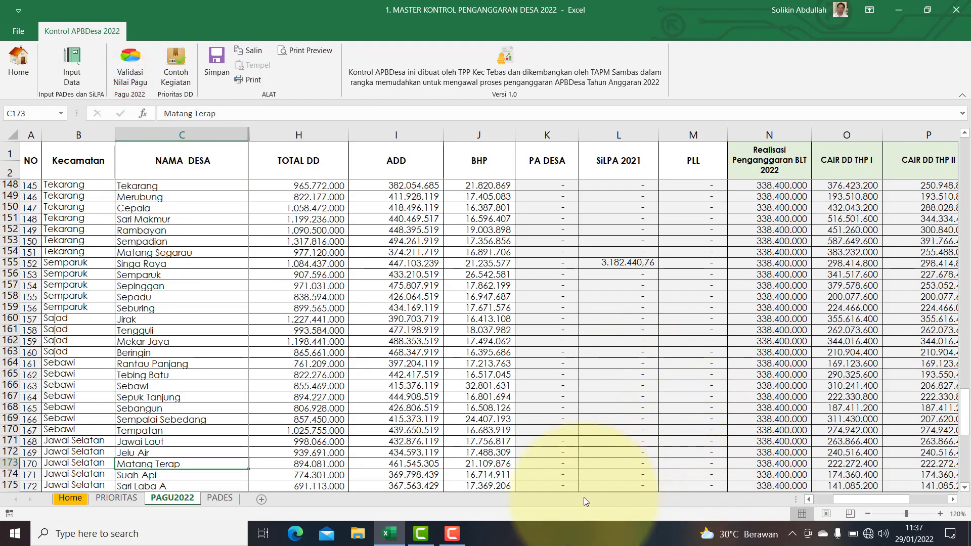
{"action": "left_click_drag", "start_coordinate": [853, 501], "coordinate": [934, 489]}
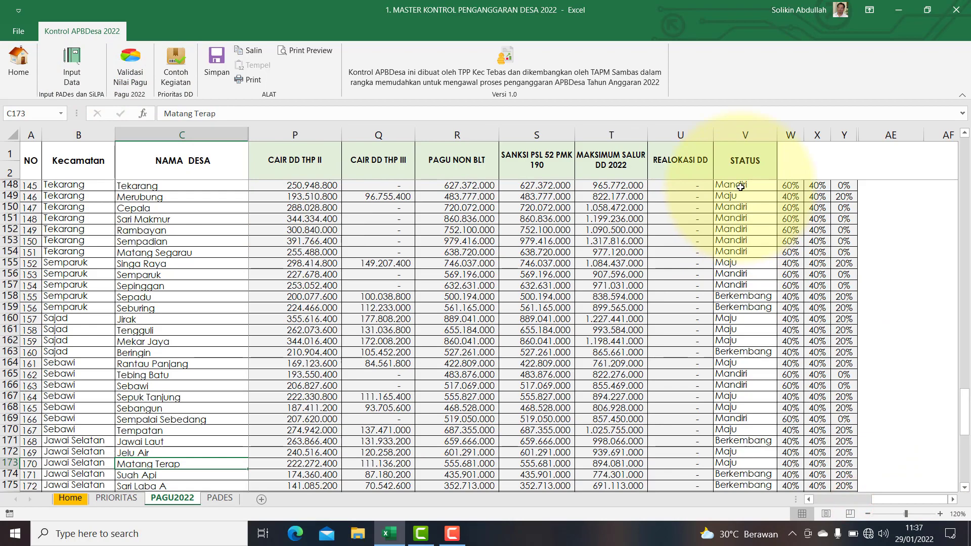
{"action": "left_click_drag", "start_coordinate": [740, 185], "coordinate": [754, 474]}
{"action": "scroll", "coordinate": [746, 384], "scroll_direction": "up", "scroll_amount": 10}
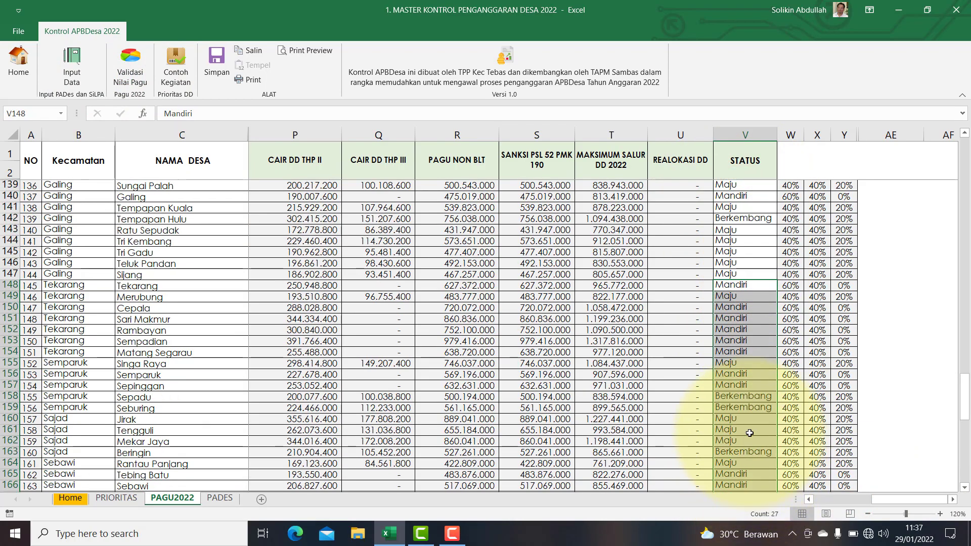
{"action": "left_click_drag", "start_coordinate": [964, 354], "coordinate": [964, 152]}
{"action": "left_click", "coordinate": [737, 188]}
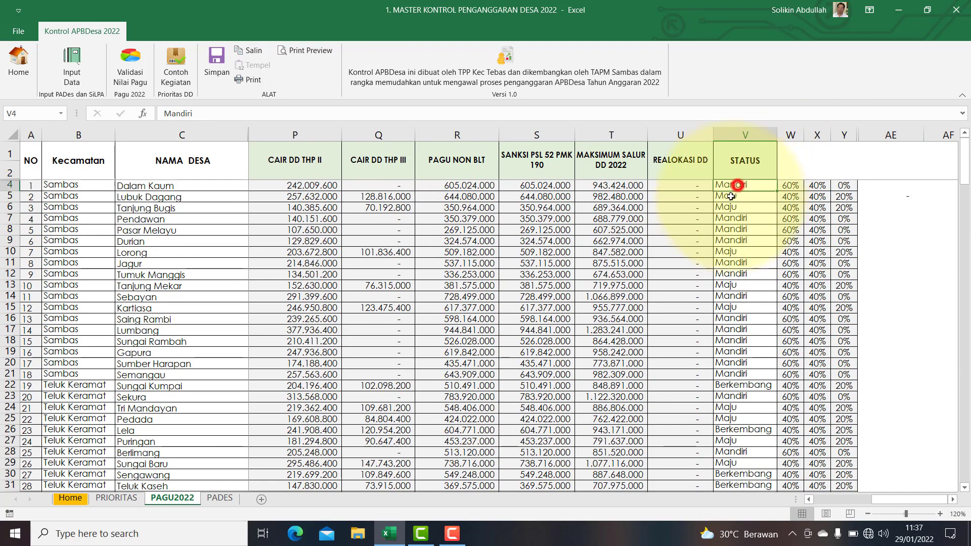
{"action": "left_click", "coordinate": [731, 206]}
{"action": "left_click", "coordinate": [733, 232]}
{"action": "left_click", "coordinate": [734, 274]}
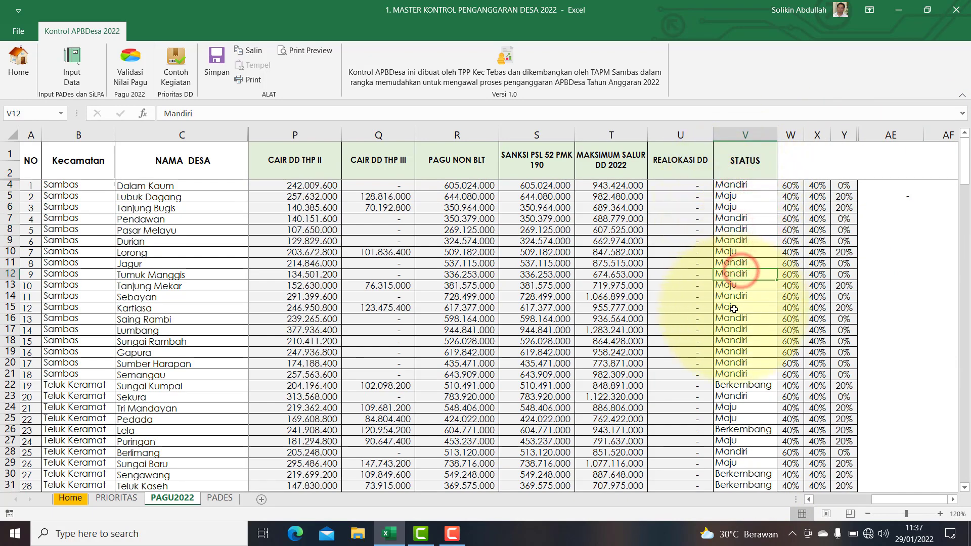
{"action": "left_click", "coordinate": [739, 185]}
- Return to the Home sheet and select the Rencana Operasional BPD amount
{"action": "left_click", "coordinate": [19, 64]}
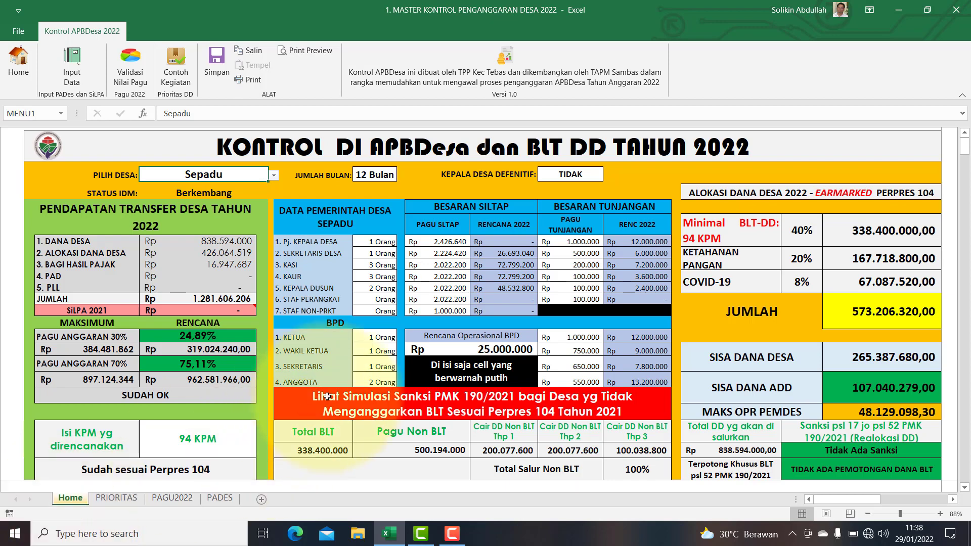
{"action": "left_click", "coordinate": [514, 349]}
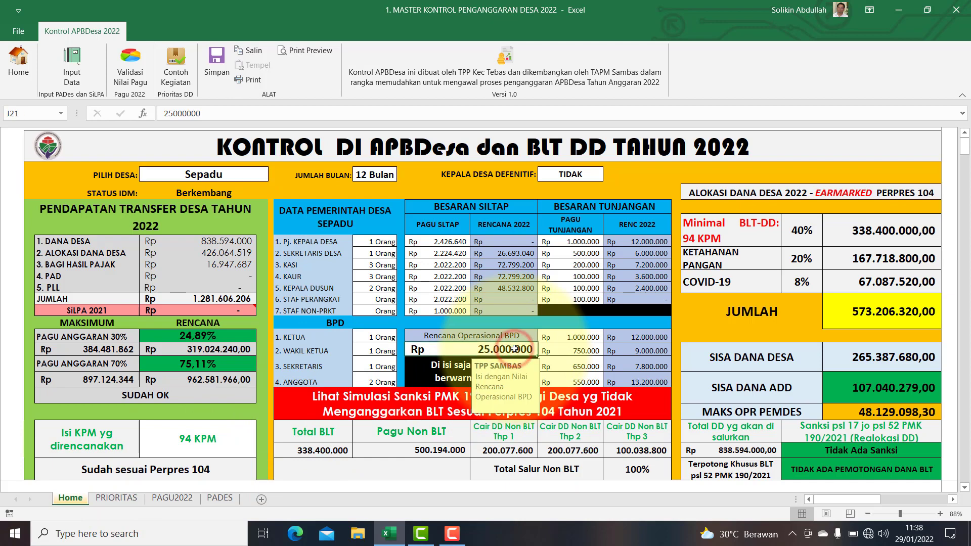